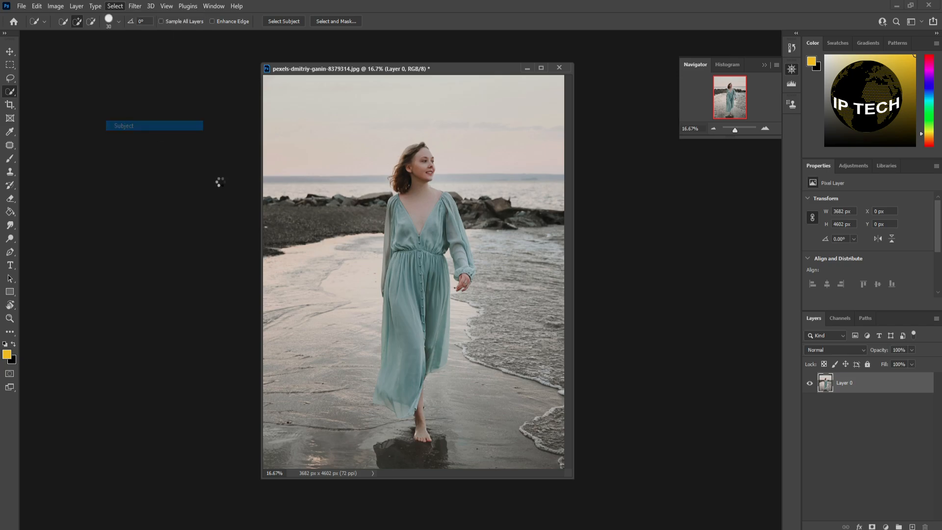
Place copies of the selected woman and of the full Layer 0 photo on separate layers above the original, and hide both copies.
key(ctrl+j)
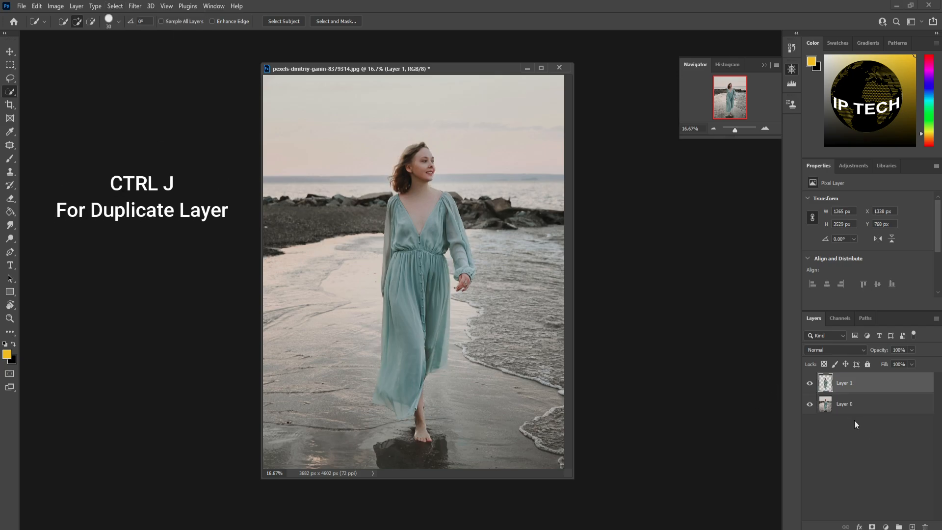
click(869, 409)
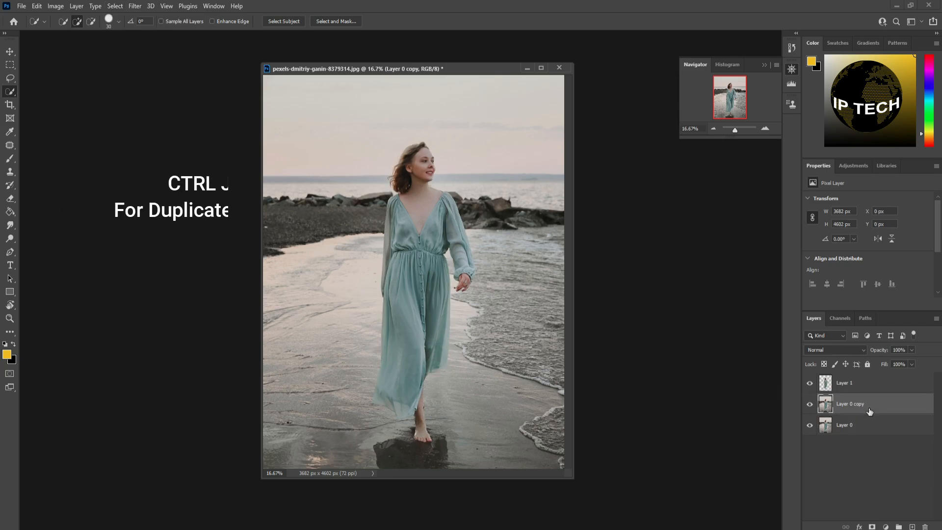
key(ctrl+j)
click(810, 383)
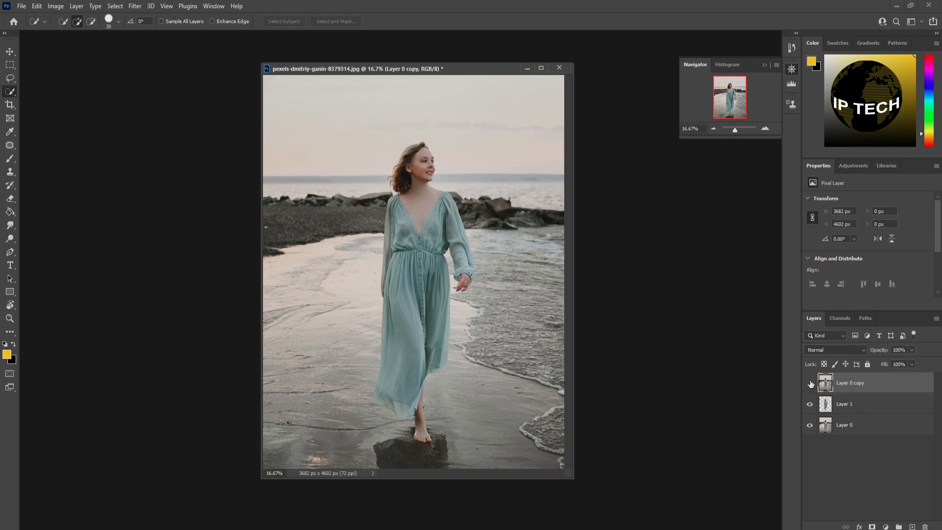
click(810, 404)
Add a Radial gradient fill layer directly above Layer 0, using the custom pink, yellow and dark grey gradient preset.
click(882, 430)
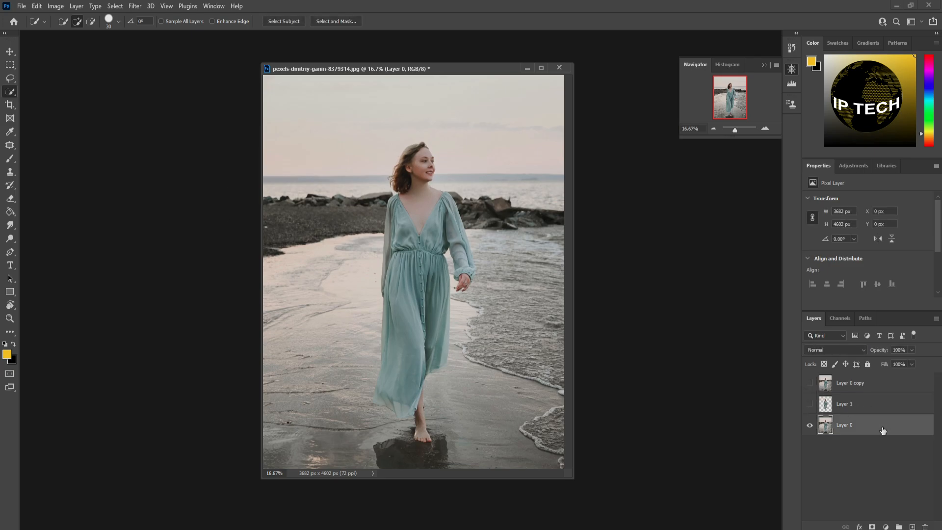
click(882, 526)
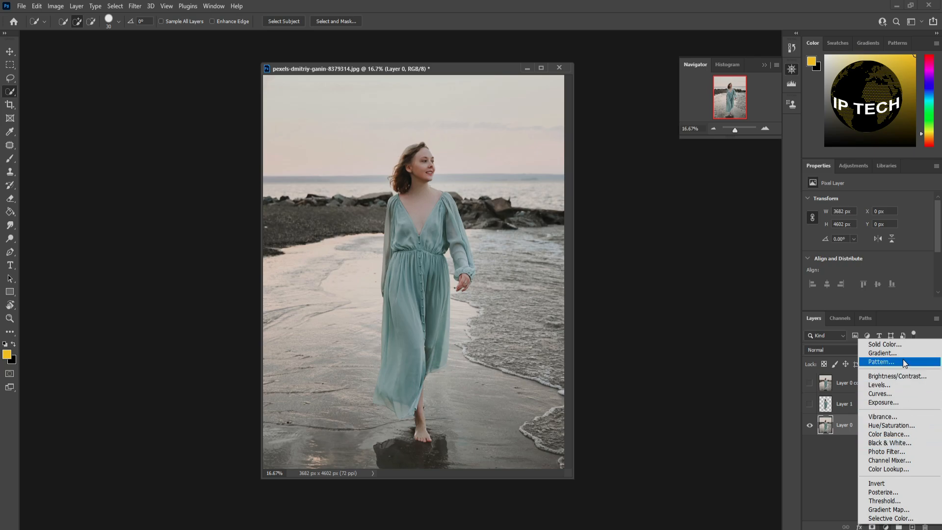
click(887, 352)
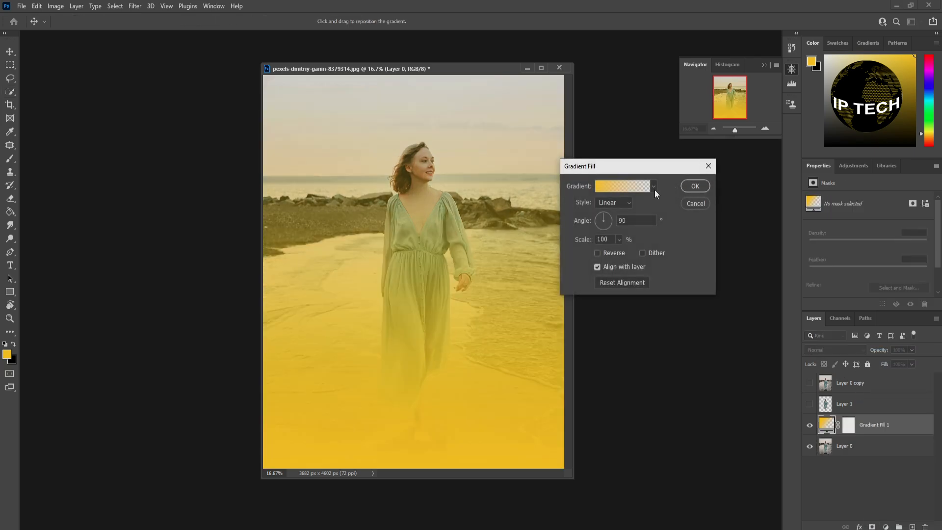
click(629, 206)
click(621, 219)
click(626, 185)
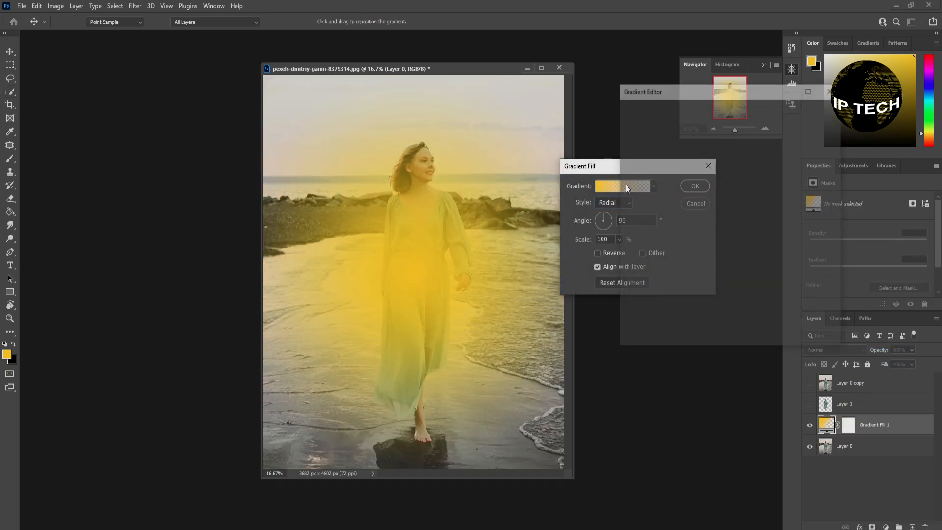
drag(791, 129, 791, 178)
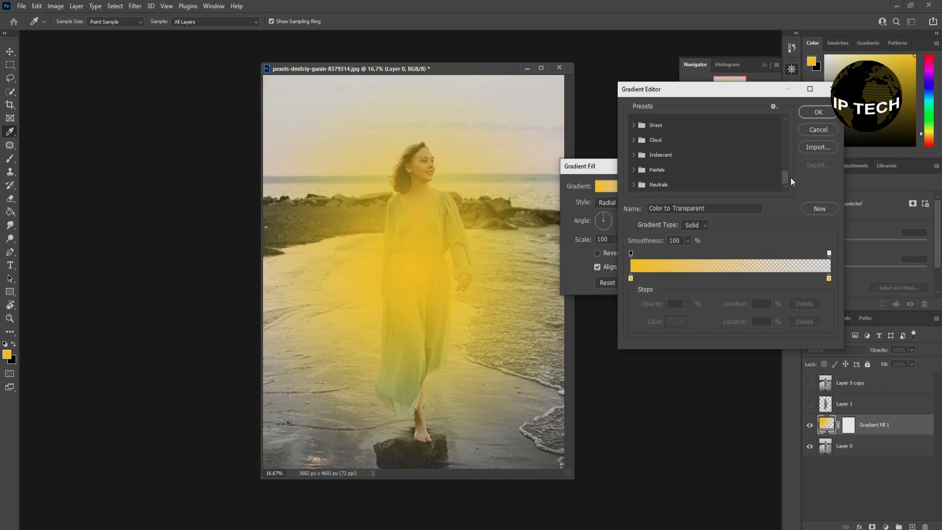
click(636, 185)
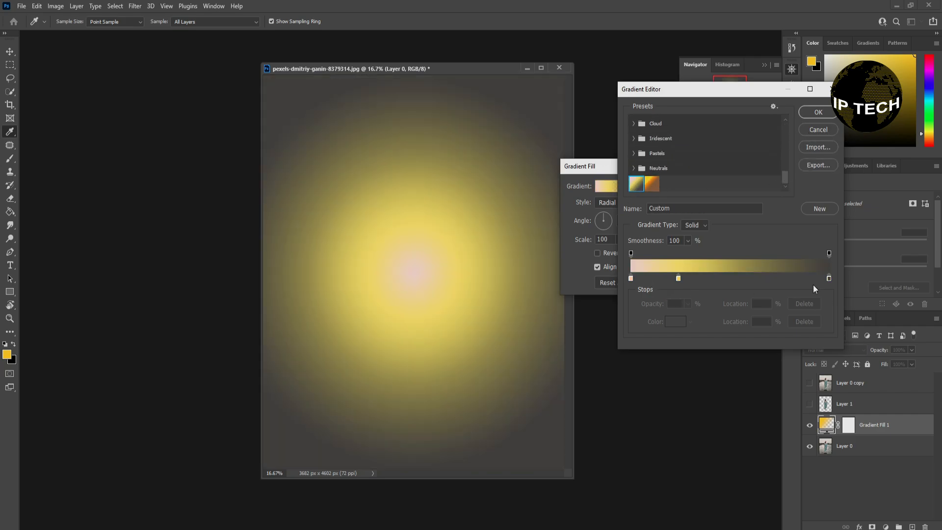
Review the colour stops of the pink, yellow and dark grey gradient and accept the gradient fill.
click(829, 278)
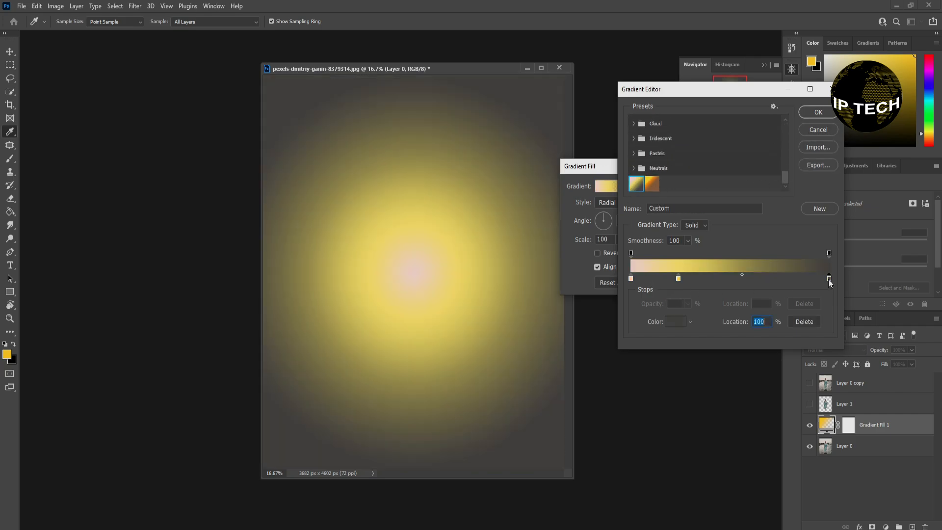
click(678, 278)
click(679, 323)
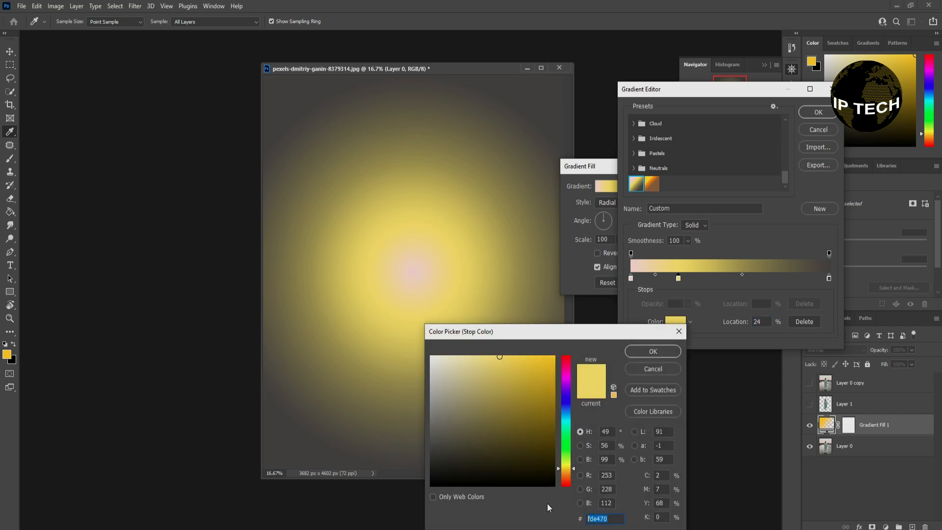
click(641, 352)
click(632, 279)
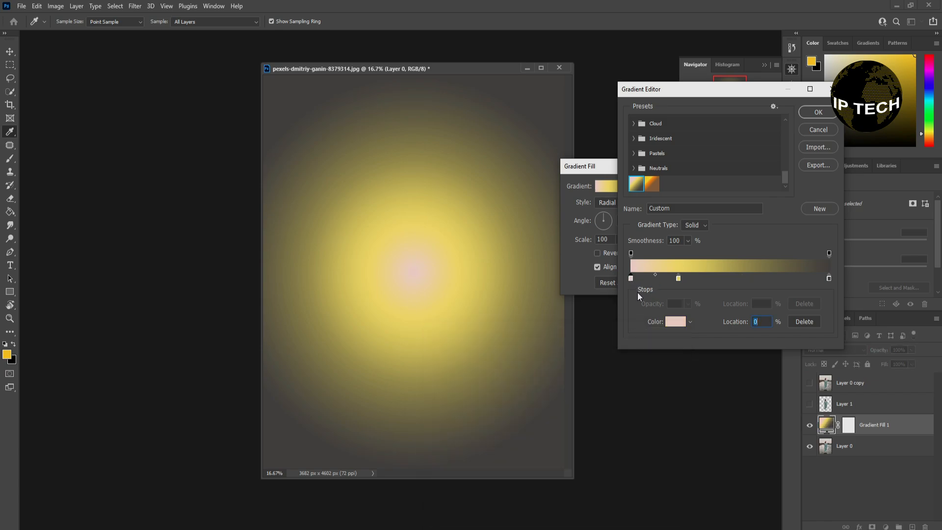
click(671, 322)
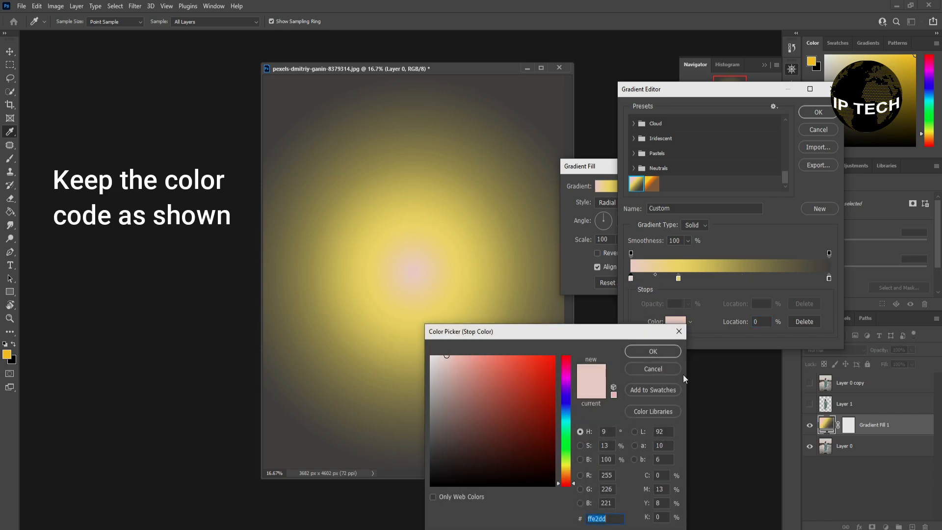
click(664, 351)
click(819, 113)
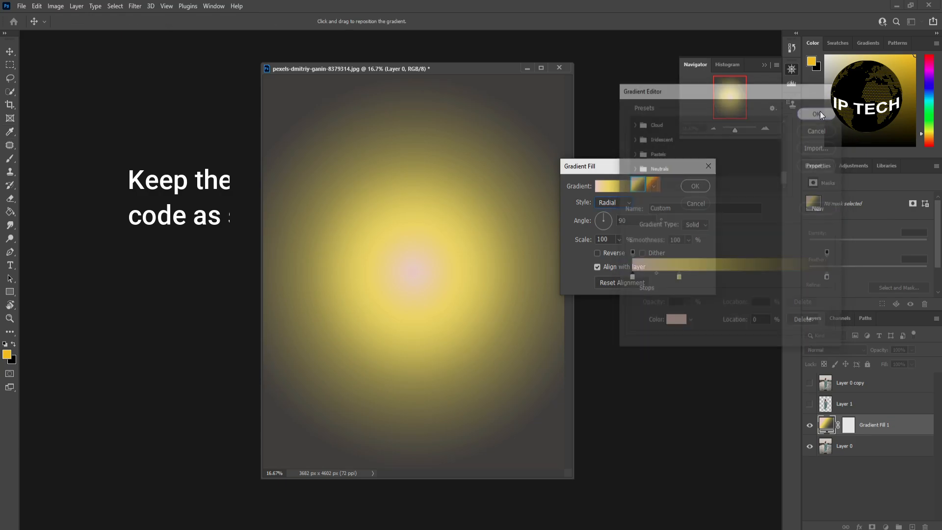
click(696, 186)
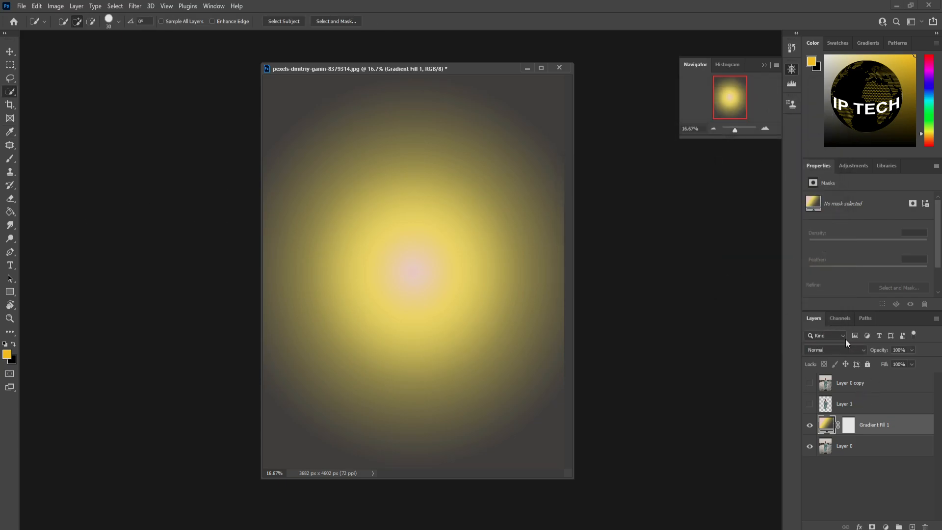
Set the gradient fill's blend mode to Hard Light and reposition its bright centre in the sky just right of the woman's head.
click(844, 350)
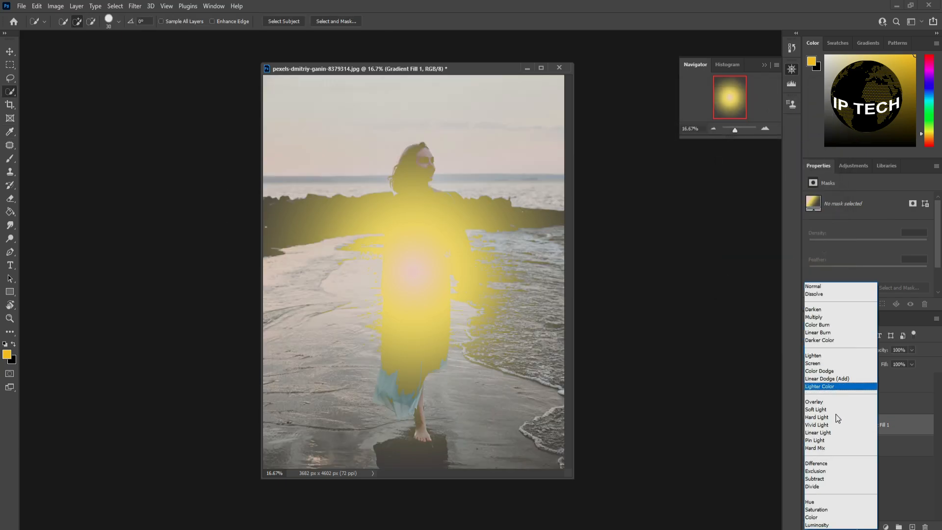
click(837, 418)
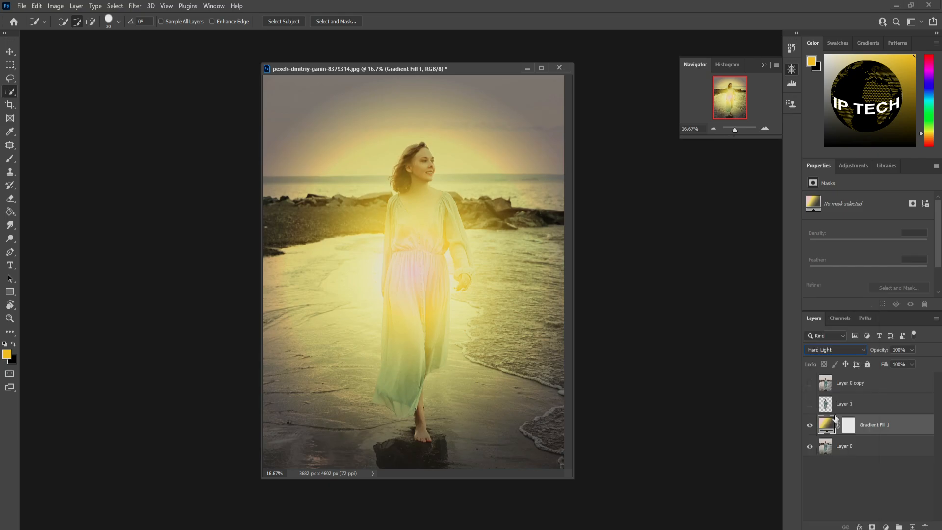
double_click(827, 424)
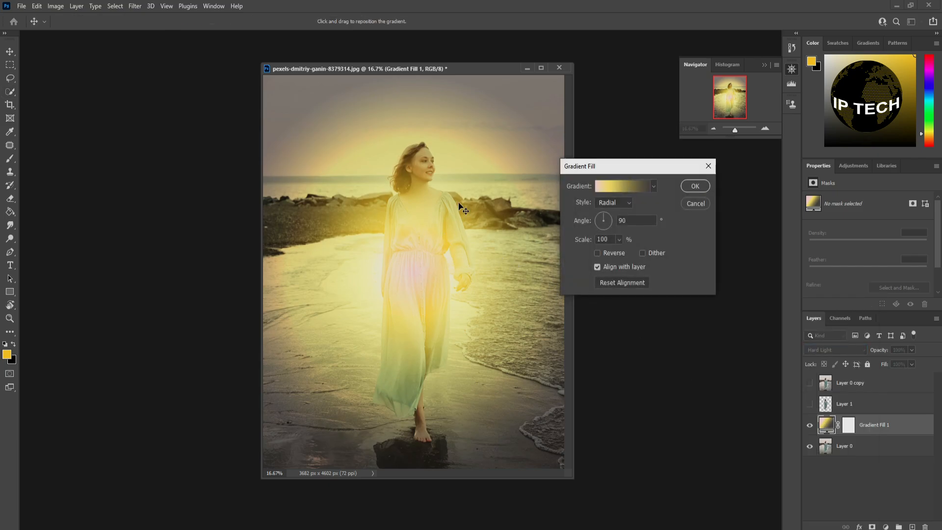
drag(464, 209, 487, 157)
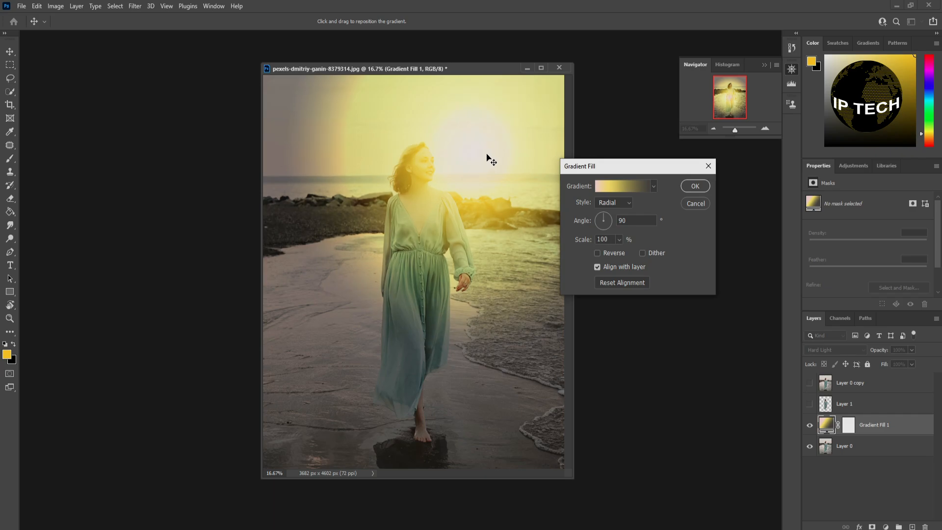
click(696, 186)
key(w)
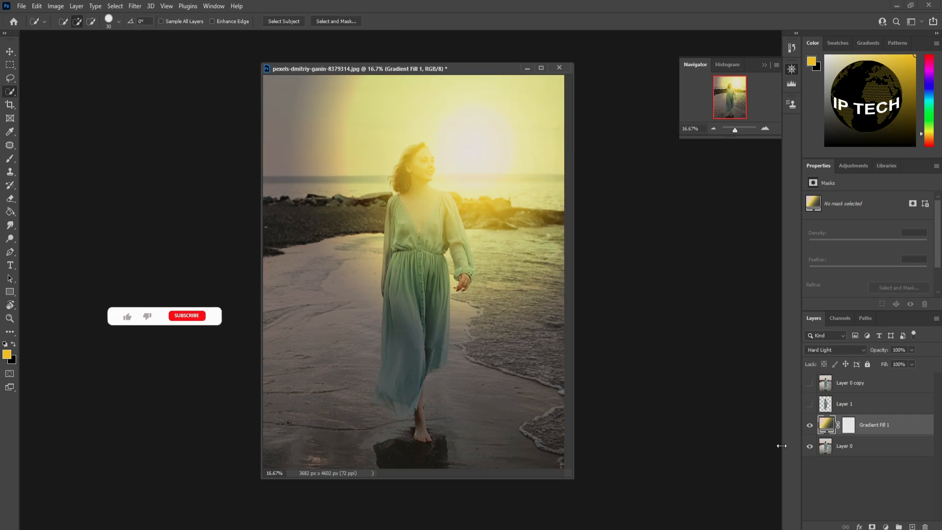
Add a second Radial gradient fill layer above the first, using the custom yellow, orange and brown gradient preset.
click(886, 527)
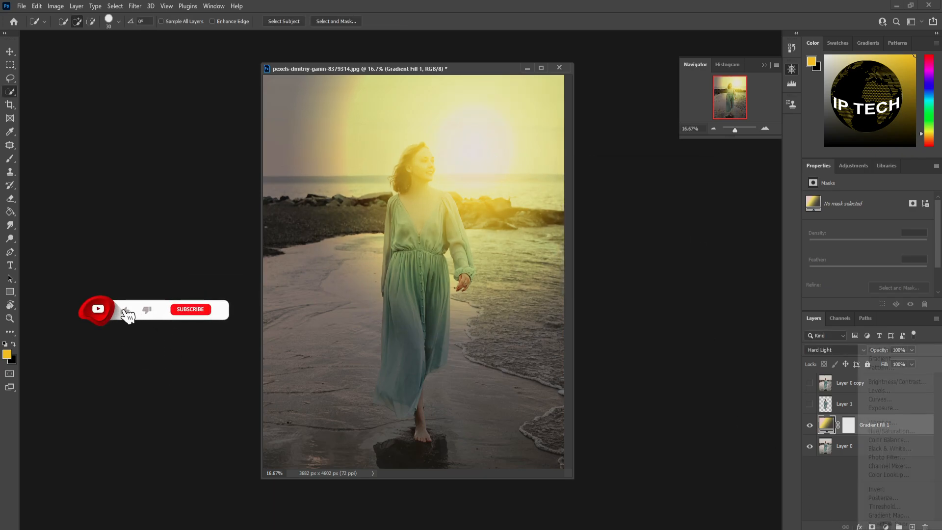
click(882, 359)
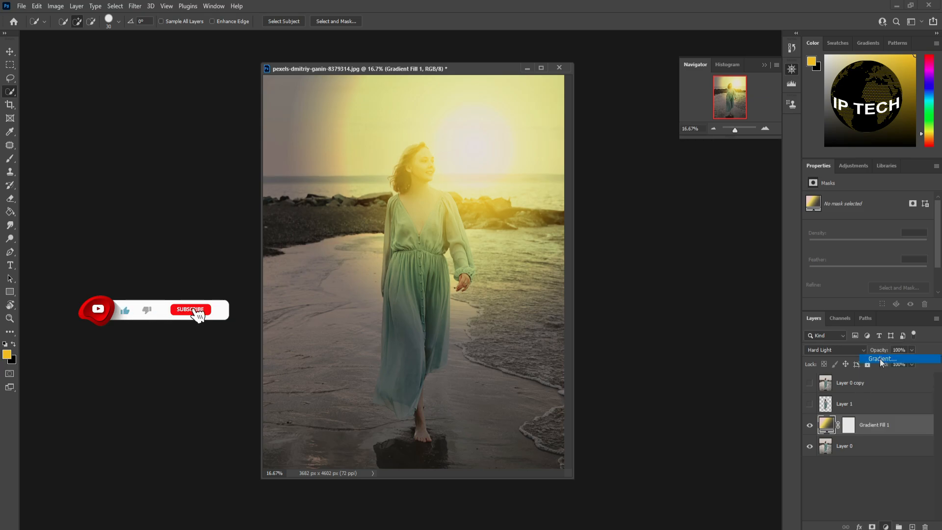
click(623, 202)
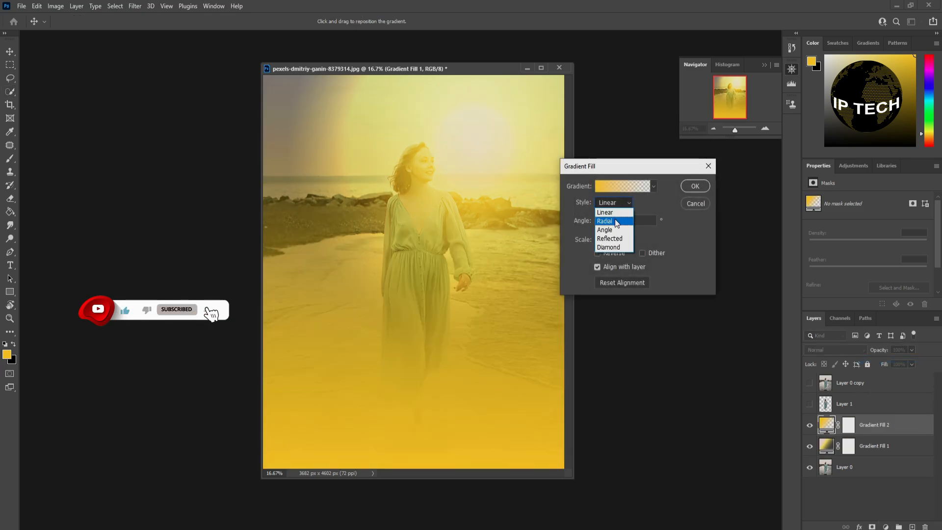
click(615, 218)
click(626, 189)
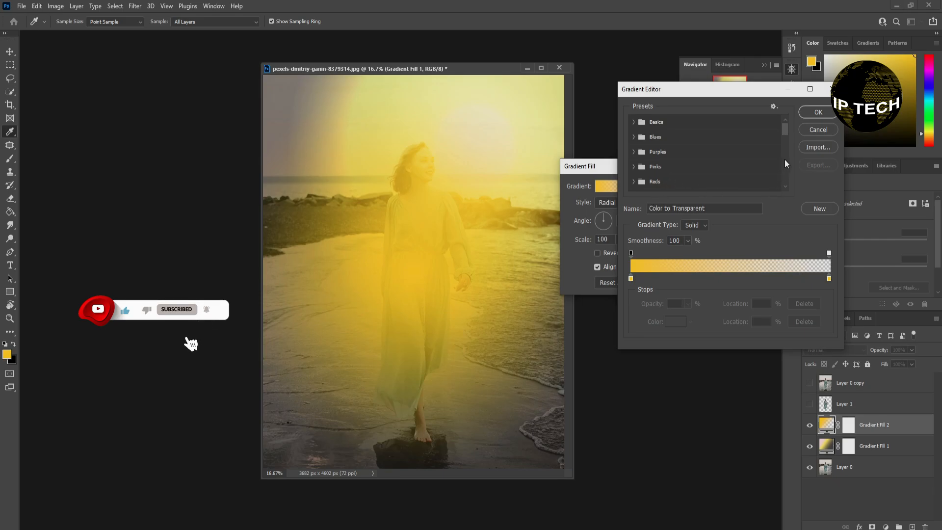
drag(783, 129, 780, 177)
click(652, 184)
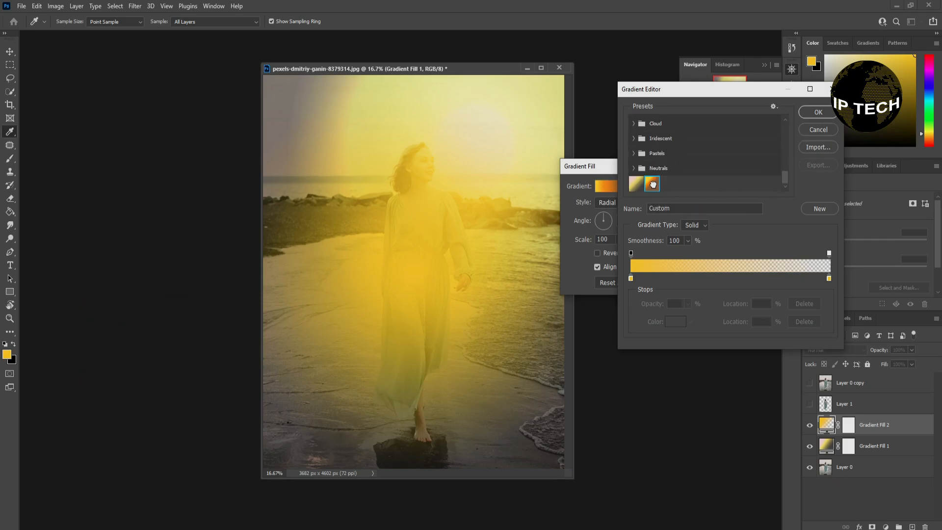
Review the colours of all three stops in the yellow, orange and brown gradient and accept the second gradient fill.
click(632, 278)
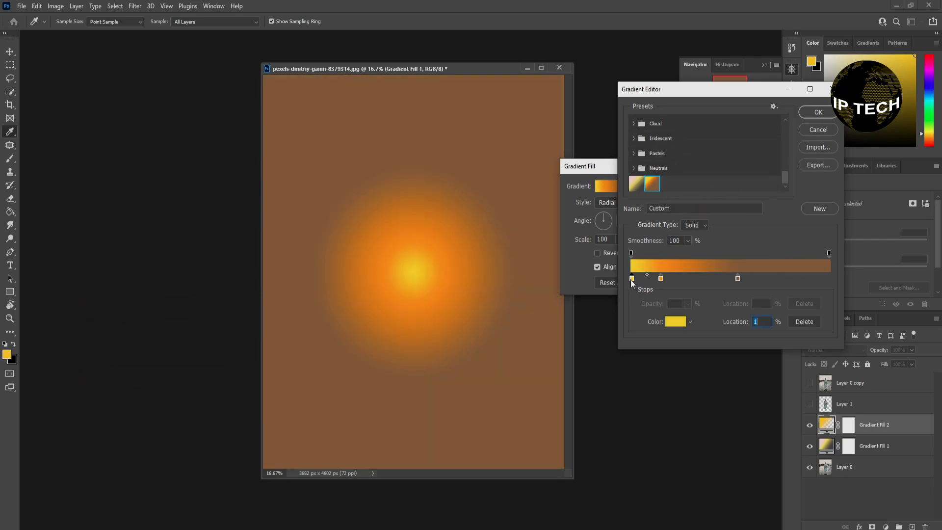
click(675, 322)
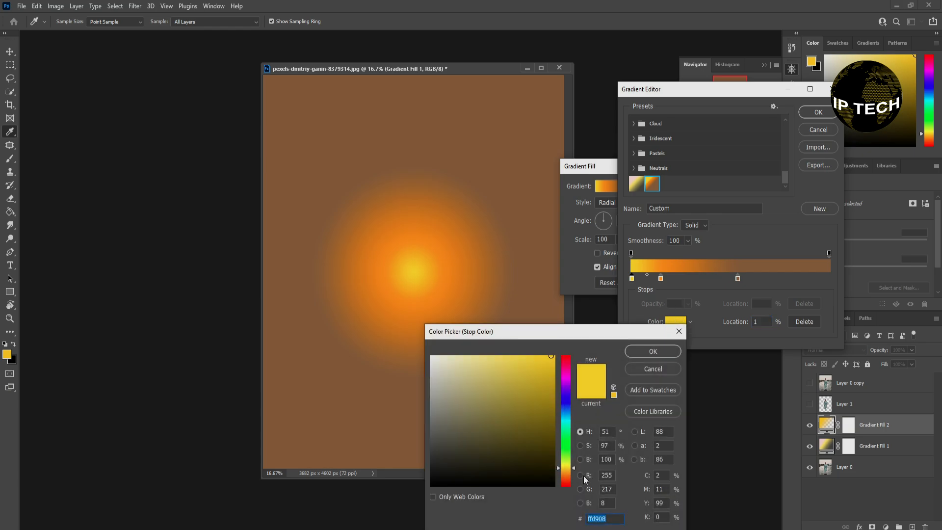
click(646, 352)
click(661, 278)
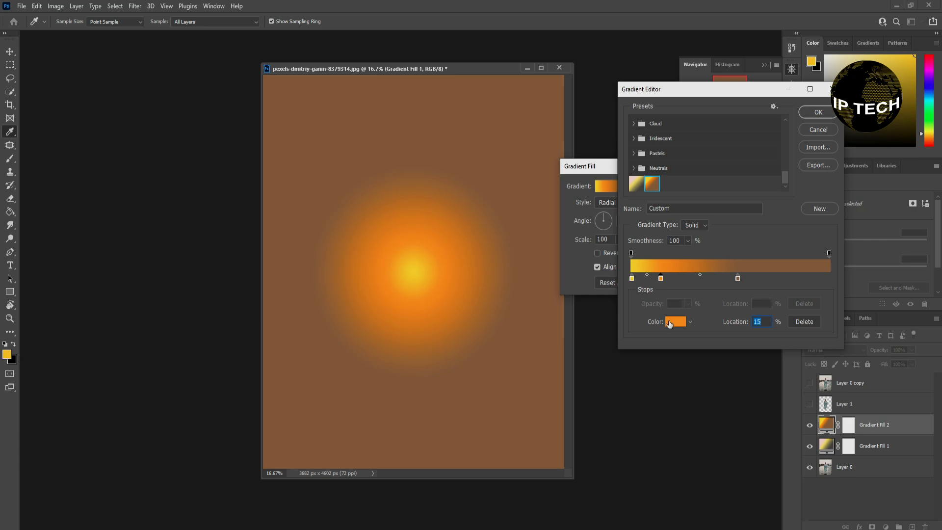
click(671, 322)
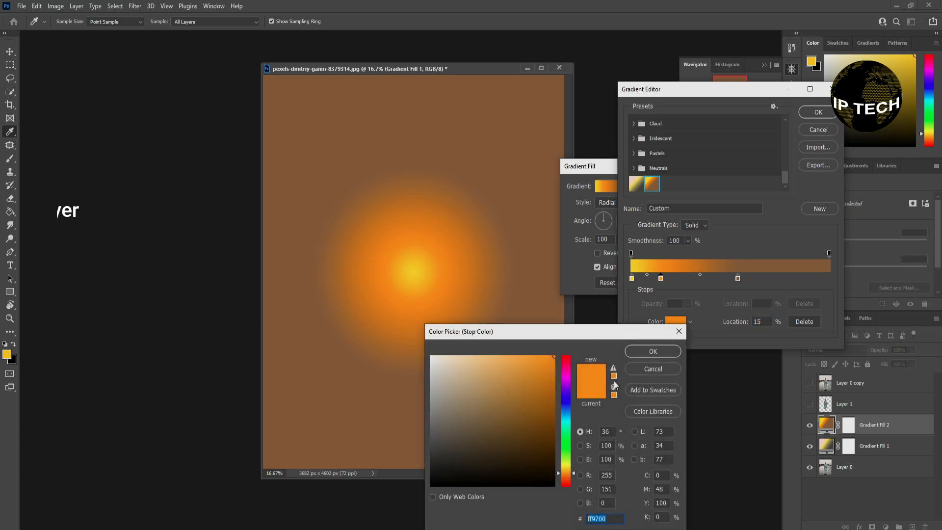
click(637, 347)
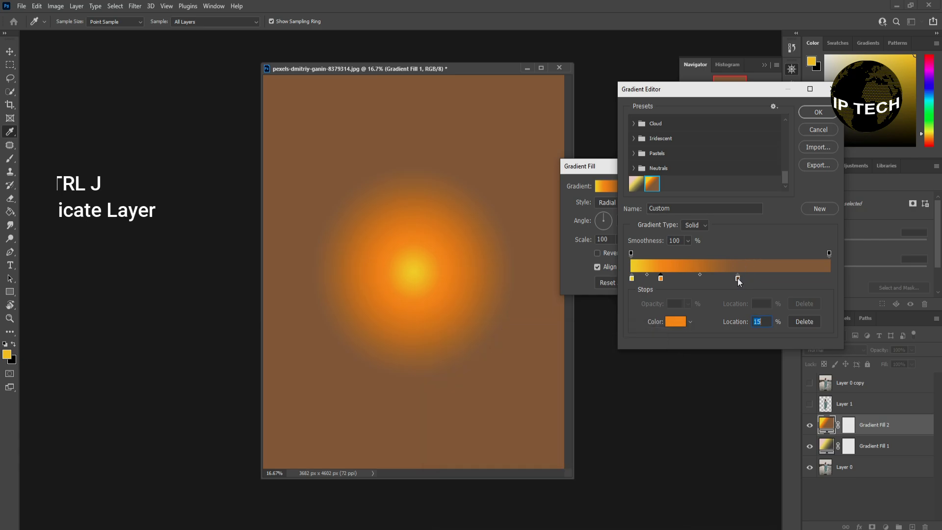
click(738, 278)
click(676, 321)
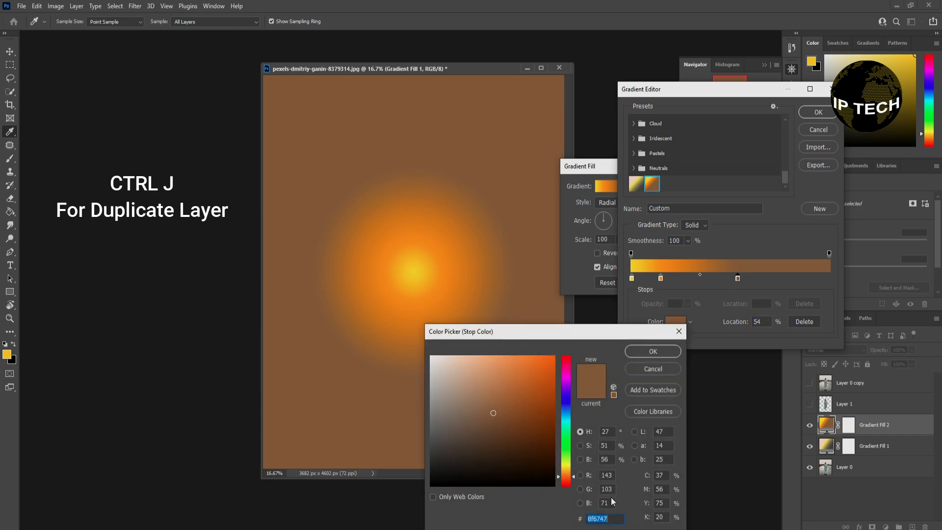
click(644, 346)
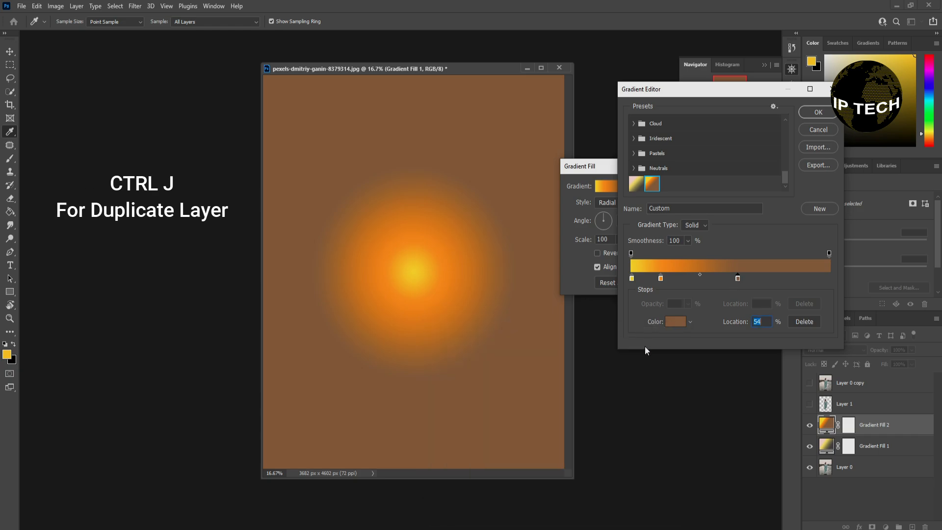
click(823, 111)
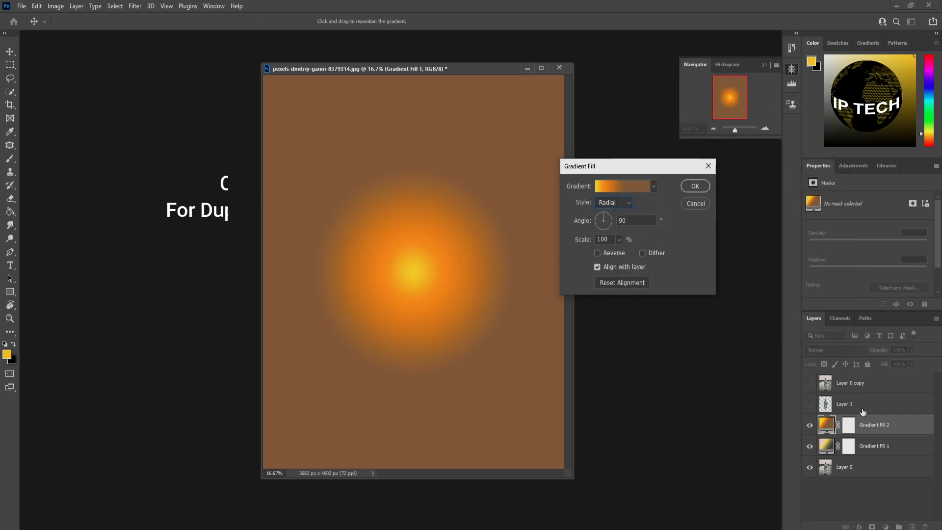
click(697, 189)
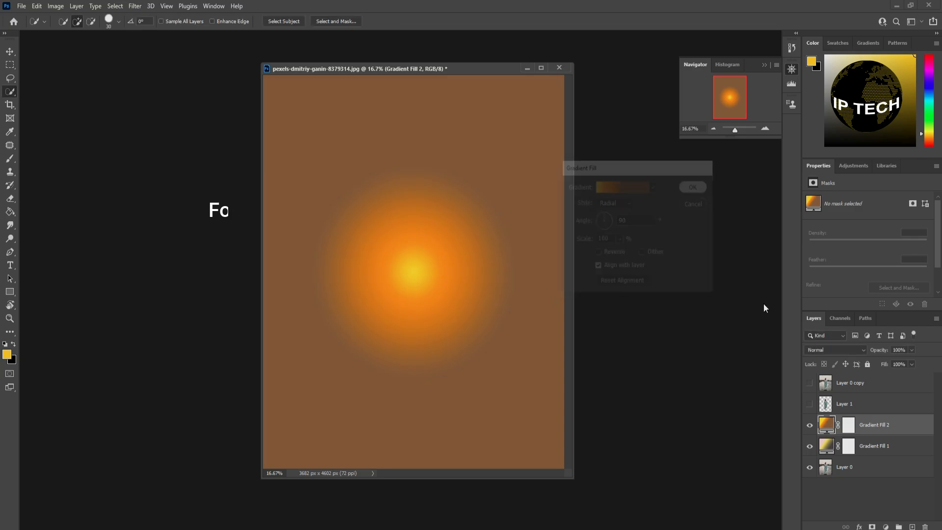
Set the second gradient fill's blend mode to Overlay and reposition its bright centre onto the sun glow beside the woman's head.
click(837, 350)
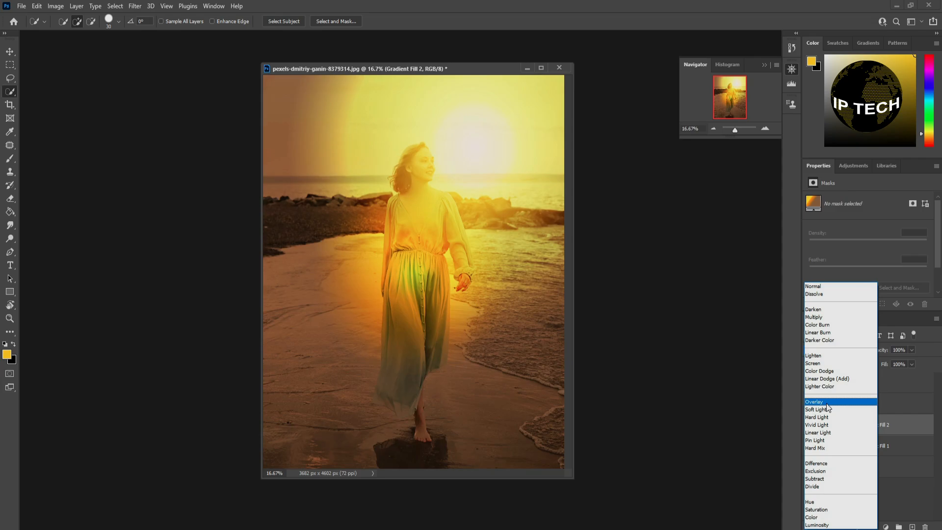
click(827, 403)
double_click(827, 425)
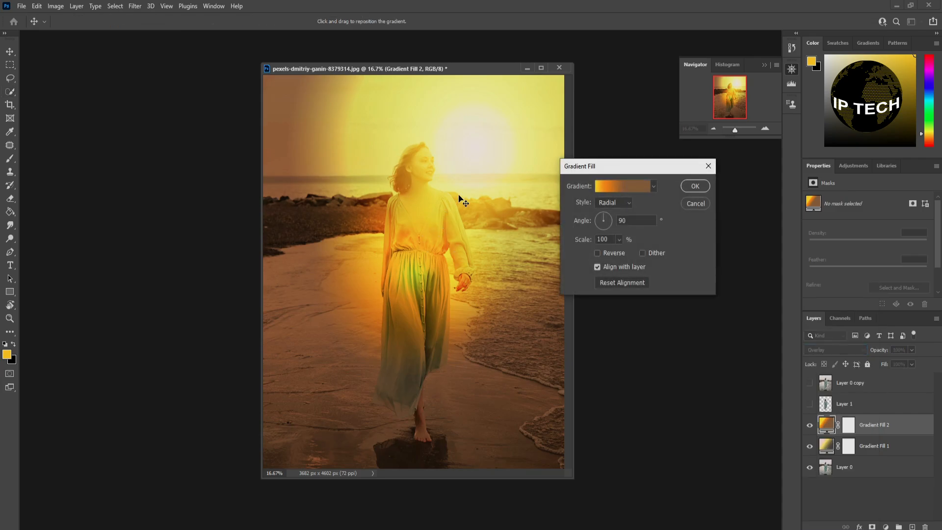
drag(460, 198, 476, 157)
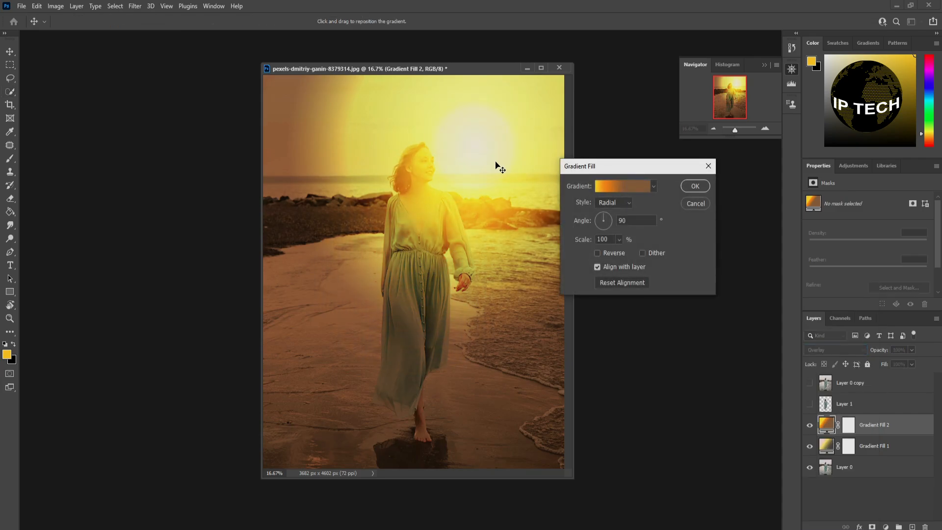
click(695, 186)
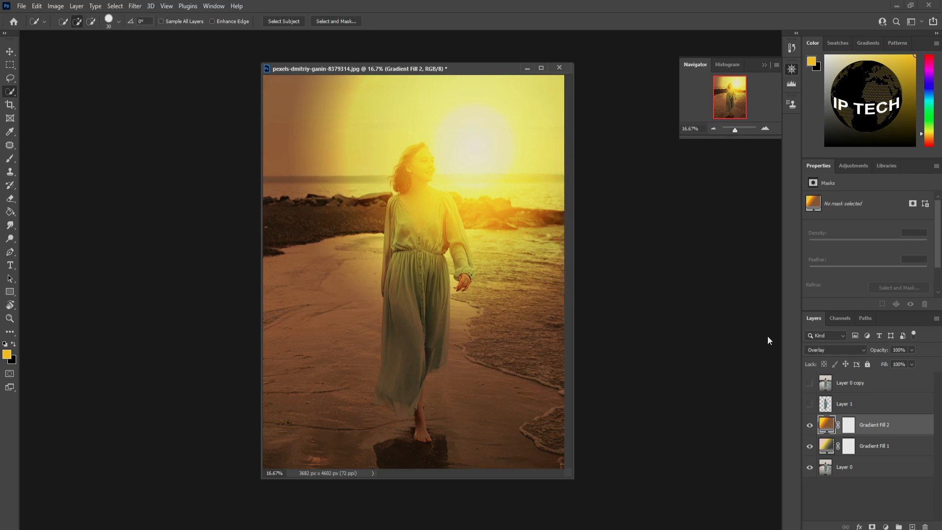
Add a Levels adjustment directly above Layer 0 with the black input at 80 and the midtones at 0.93.
click(912, 471)
click(886, 526)
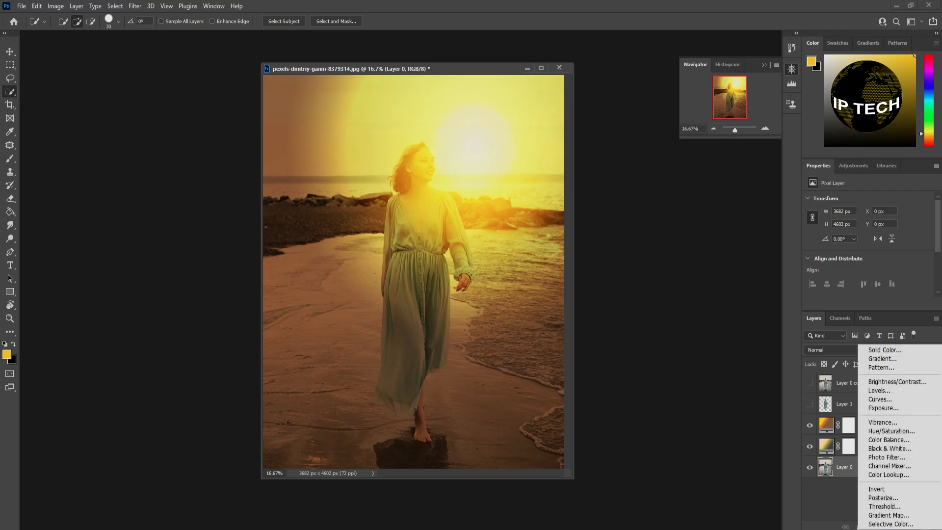
click(914, 395)
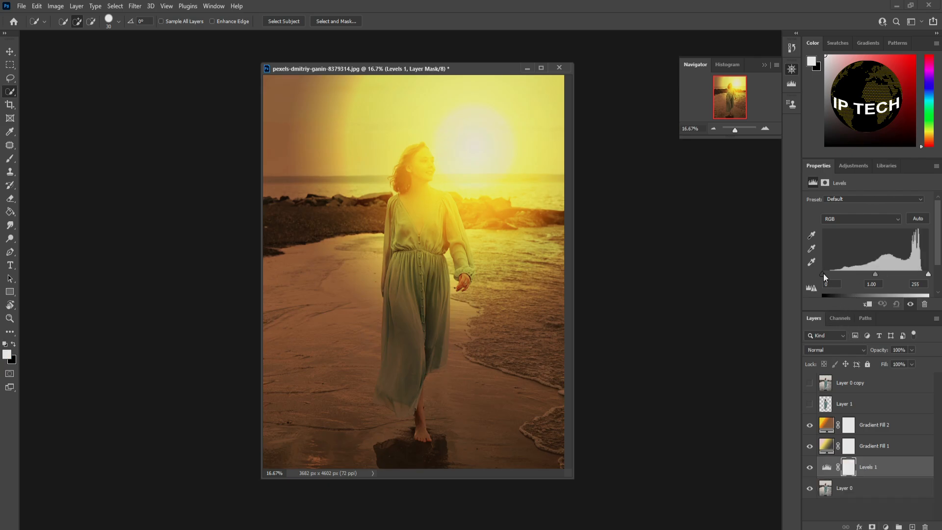
drag(824, 273, 857, 275)
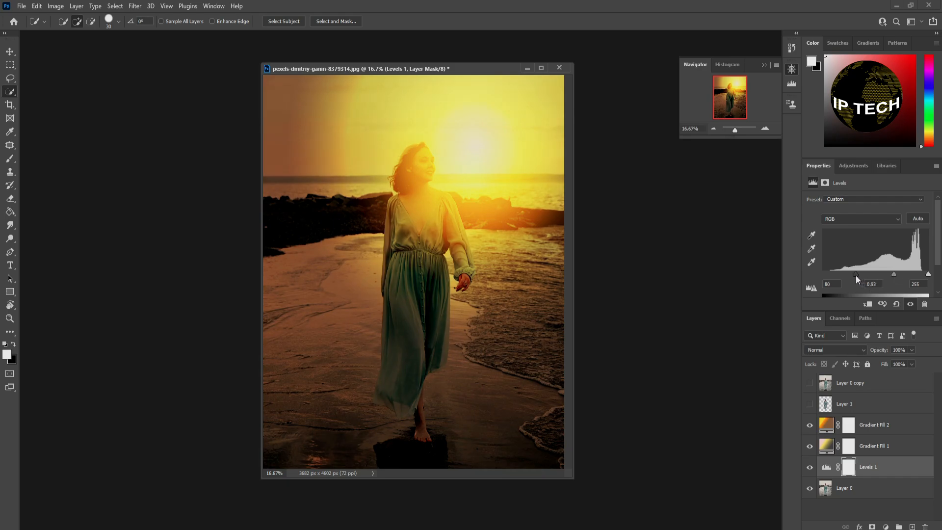
Add a Curves adjustment above the Levels layer and pull the Blue channel's curve down in the highlights.
click(886, 527)
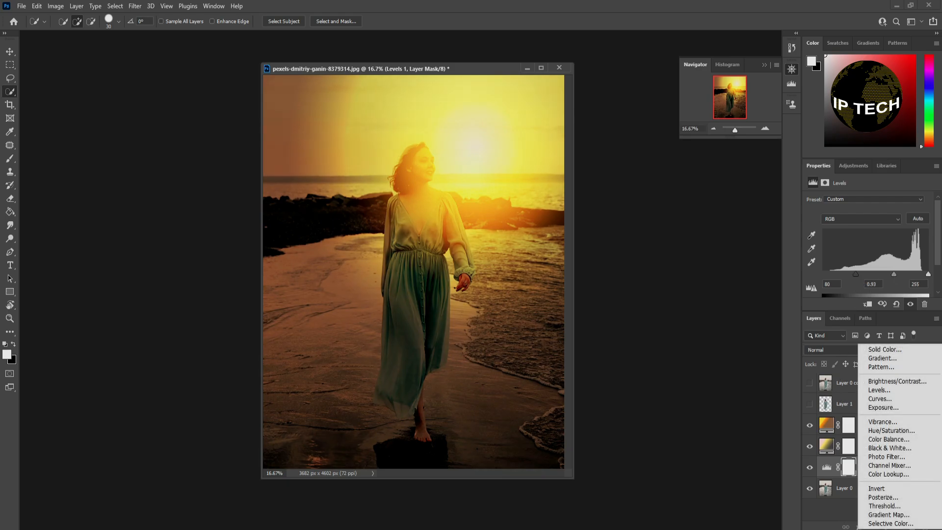
click(880, 399)
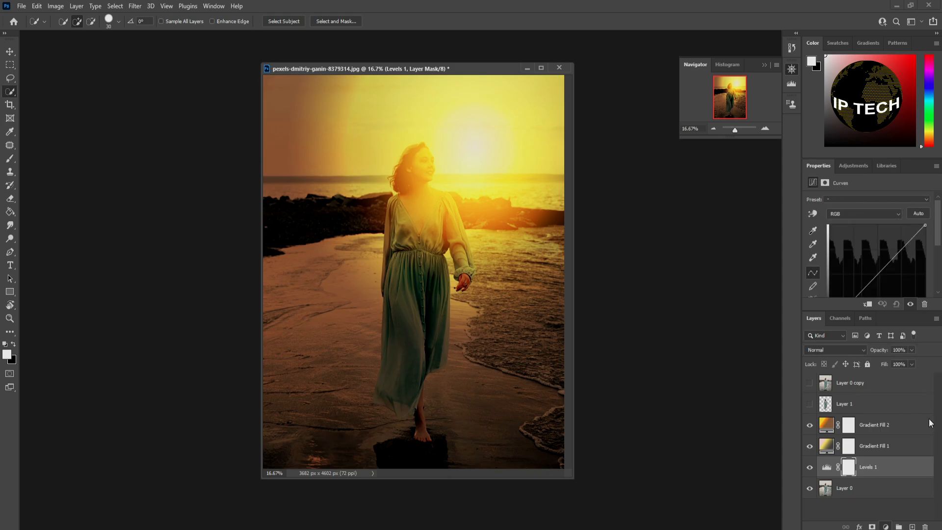
click(897, 214)
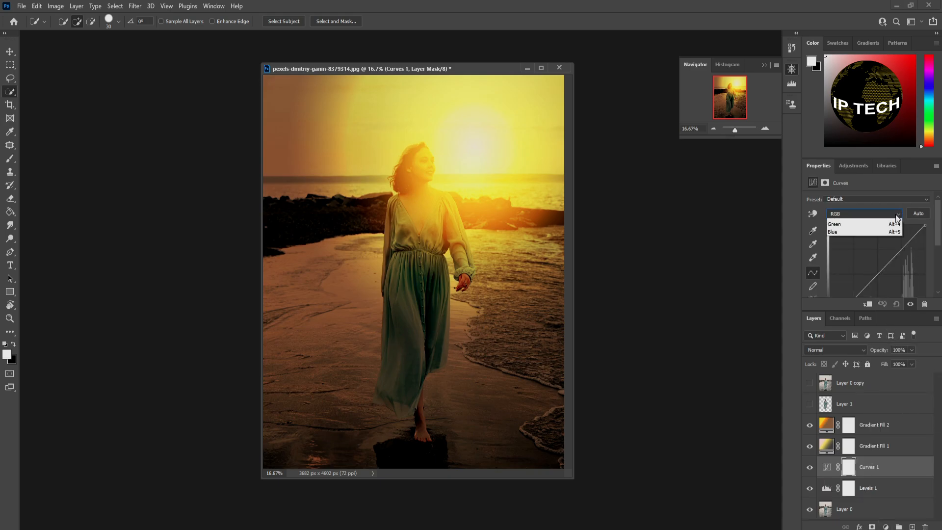
click(885, 243)
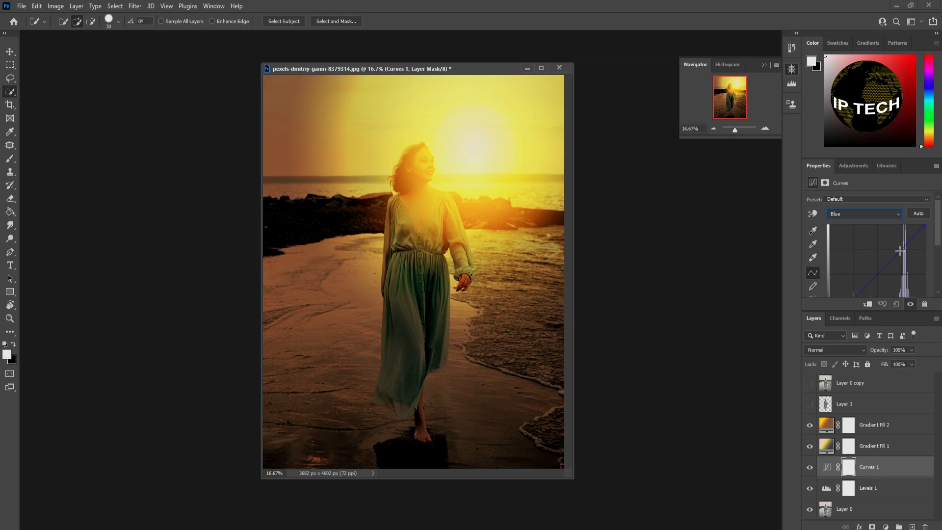
drag(903, 247, 908, 261)
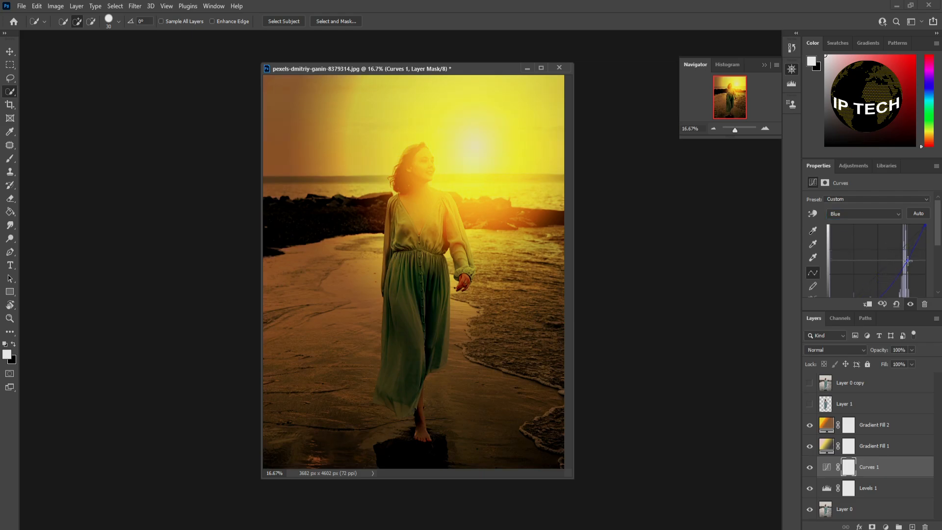
Raise the upper part of the Red channel's curve slightly in the Curves adjustment.
click(886, 216)
click(880, 225)
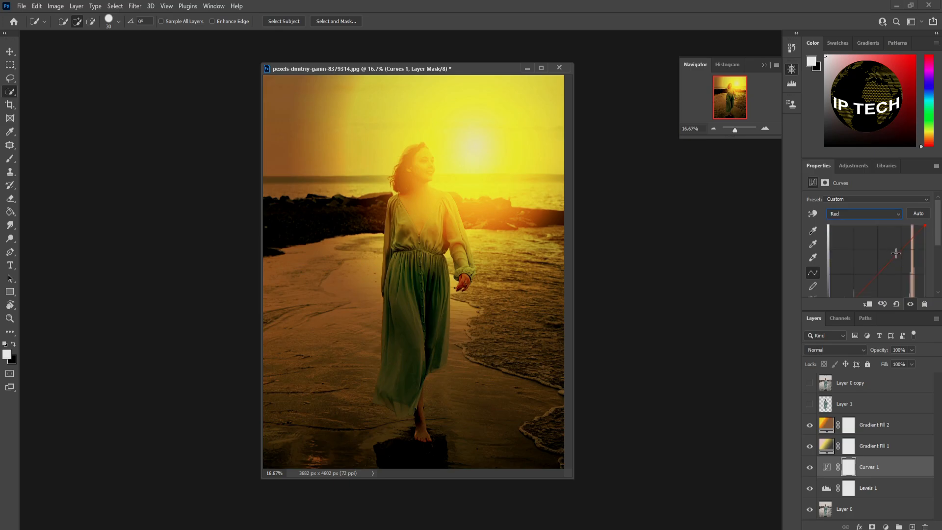
drag(896, 254, 893, 246)
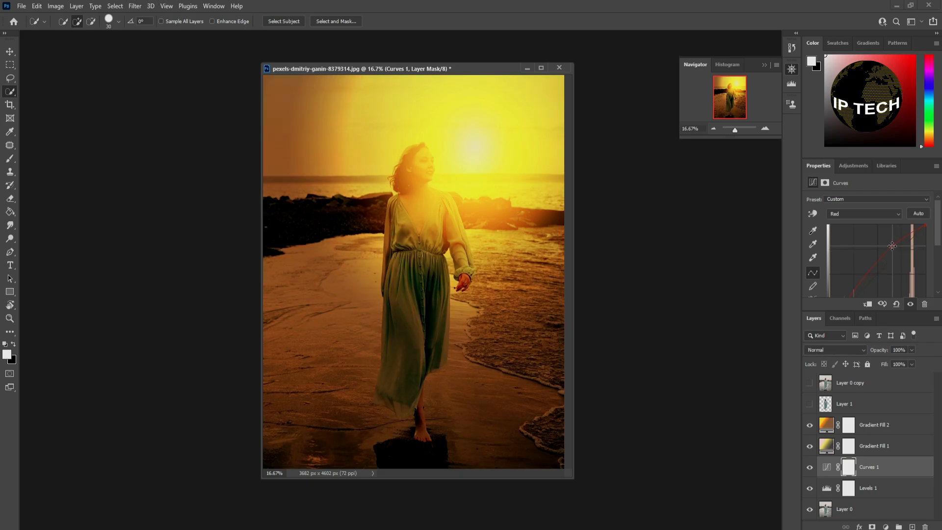
Add a second Levels adjustment above the Curves layer and set its black input to 30.
click(886, 526)
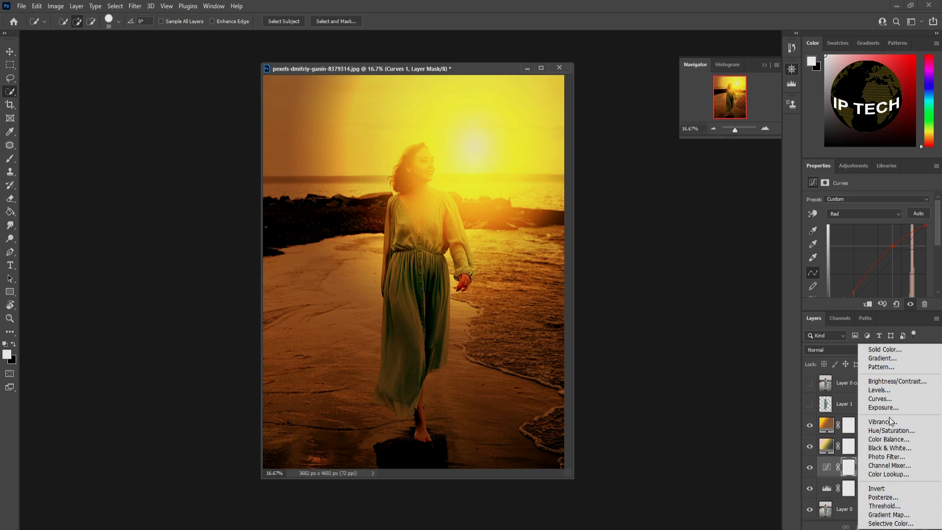
click(888, 390)
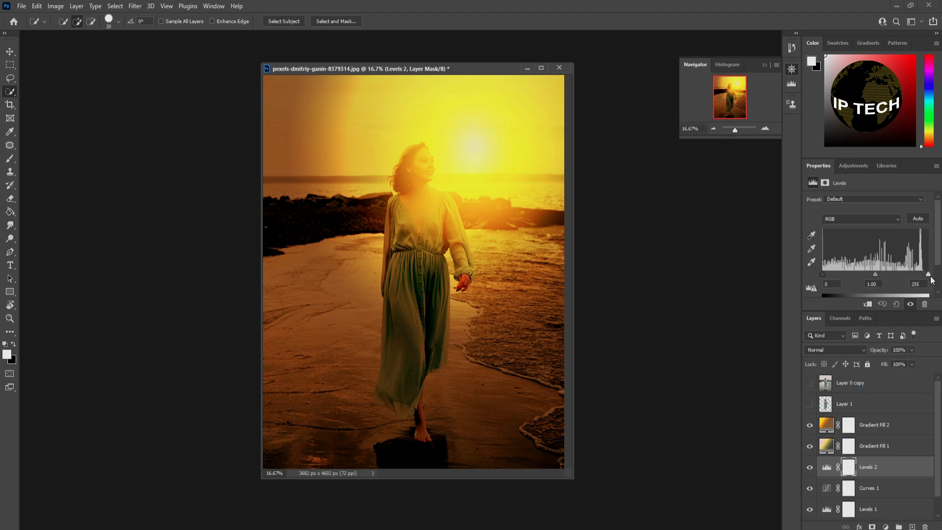
mouse_move(931, 276)
mouse_down()
mouse_move(913, 278)
mouse_move(940, 281)
mouse_up()
drag(826, 275, 836, 276)
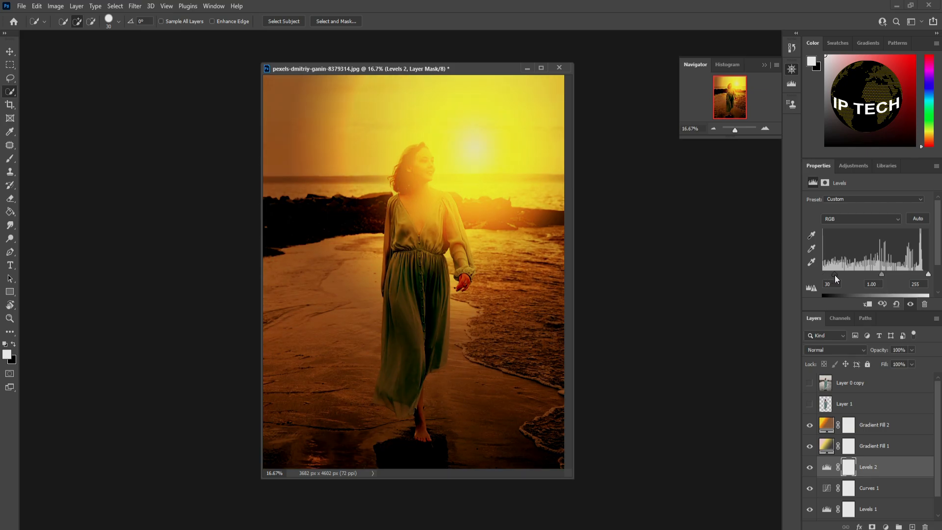
Show the subject cutout on Layer 1 and move it between Gradient Fill 1 and Gradient Fill 2.
click(820, 407)
click(810, 404)
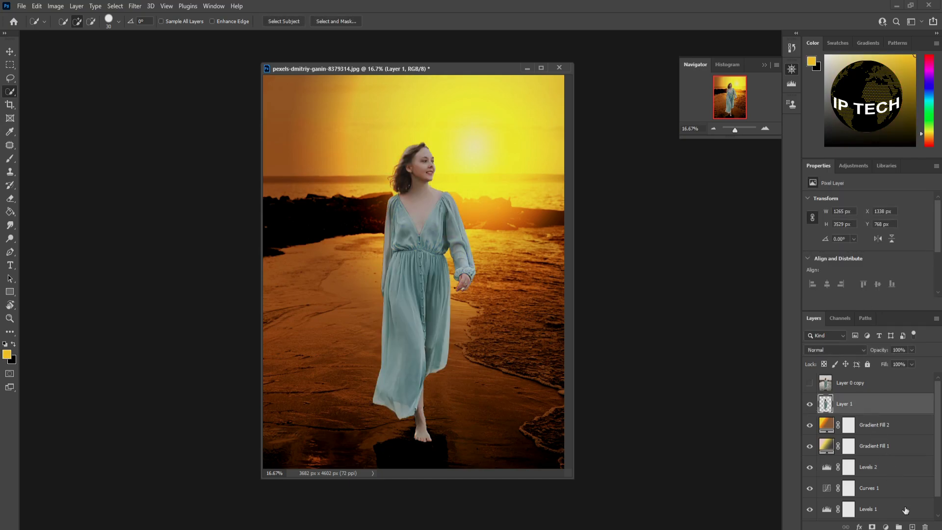
key(ctrl+bracketleft)
key(ctrl+bracketleft)
key(ctrl+bracketleft)
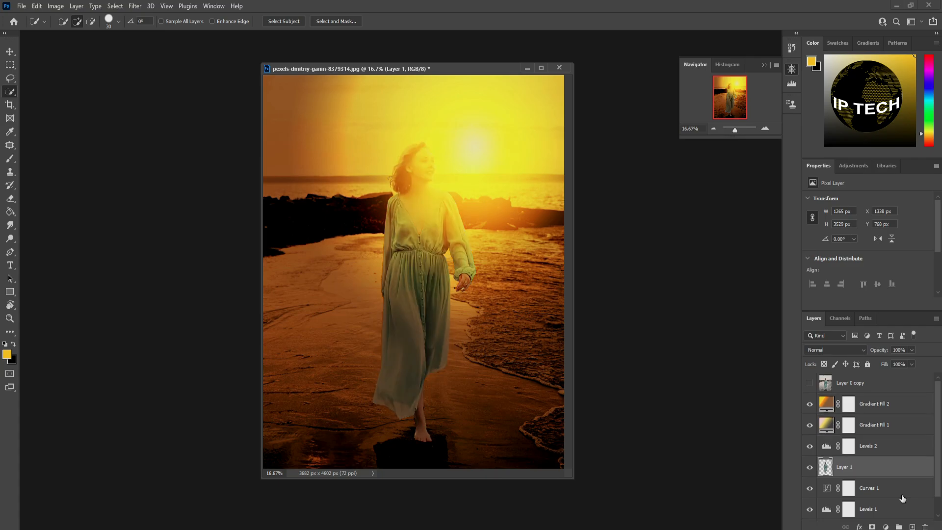
key(ctrl+bracketright)
key(ctrl+bracketright)
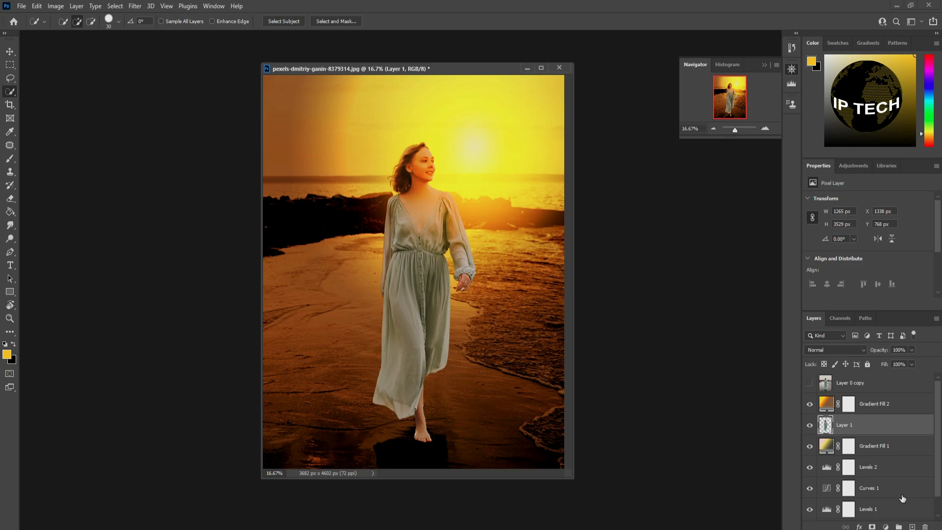
Try the subject cutout at different stack positions, from below the Curves layer up to above both gradient fills.
key(ctrl+bracketright)
key(ctrl+bracketleft)
key(ctrl+bracketleft)
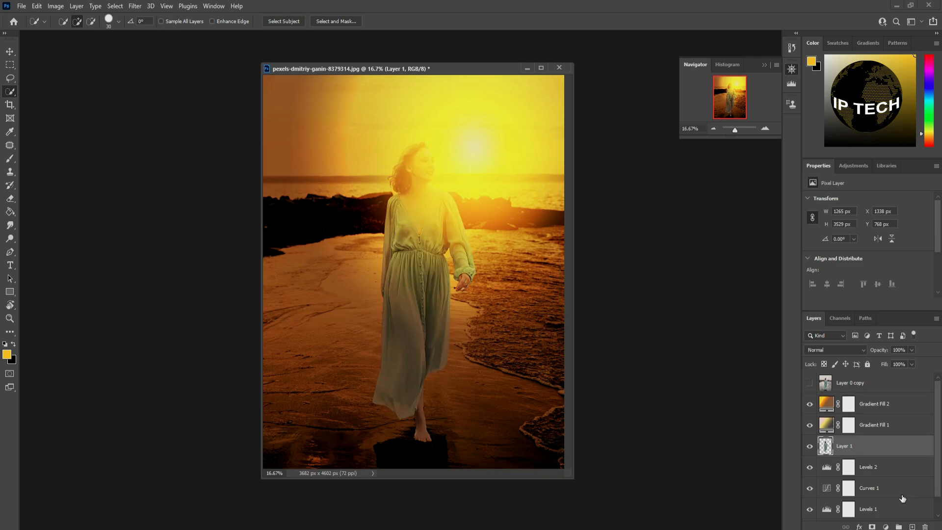
key(ctrl+bracketleft)
key(ctrl+bracketleft)
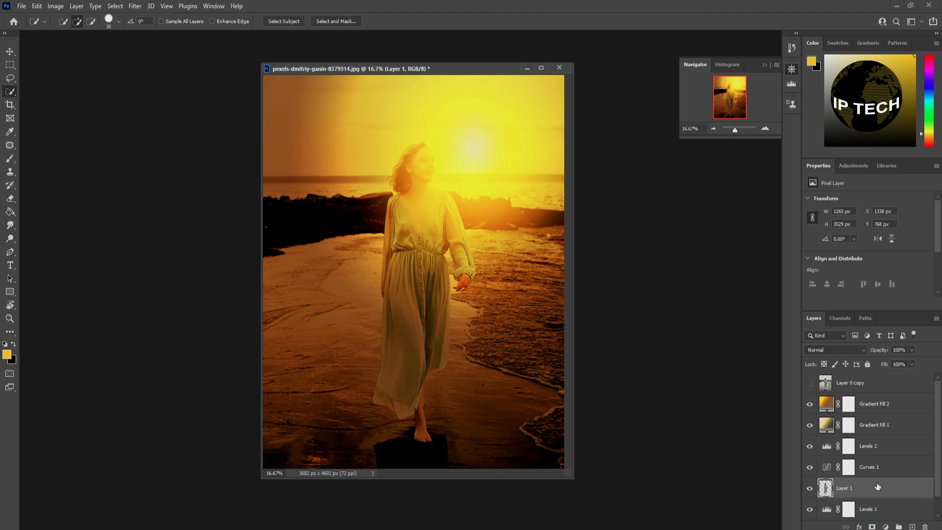
key(ctrl+bracketright)
key(ctrl+bracketright)
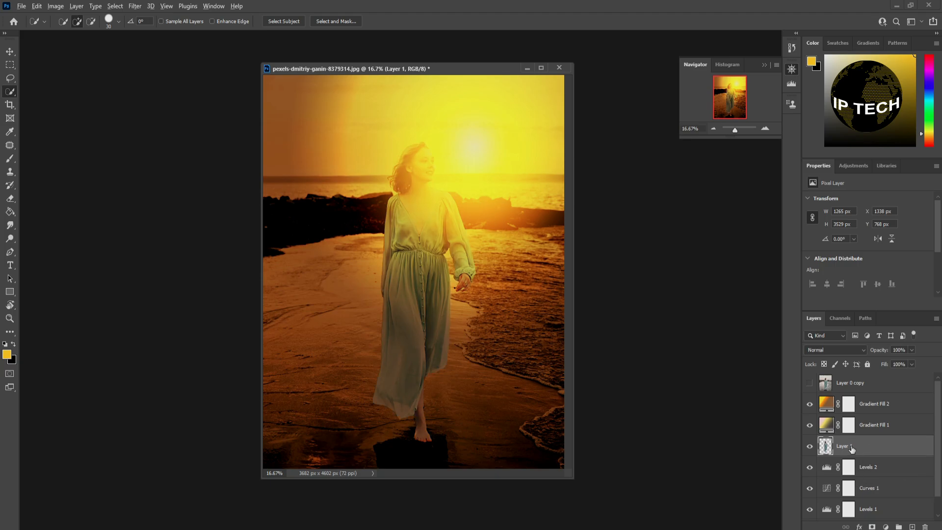
alt+click(859, 457)
key(ctrl+bracketright)
key(ctrl+bracketright)
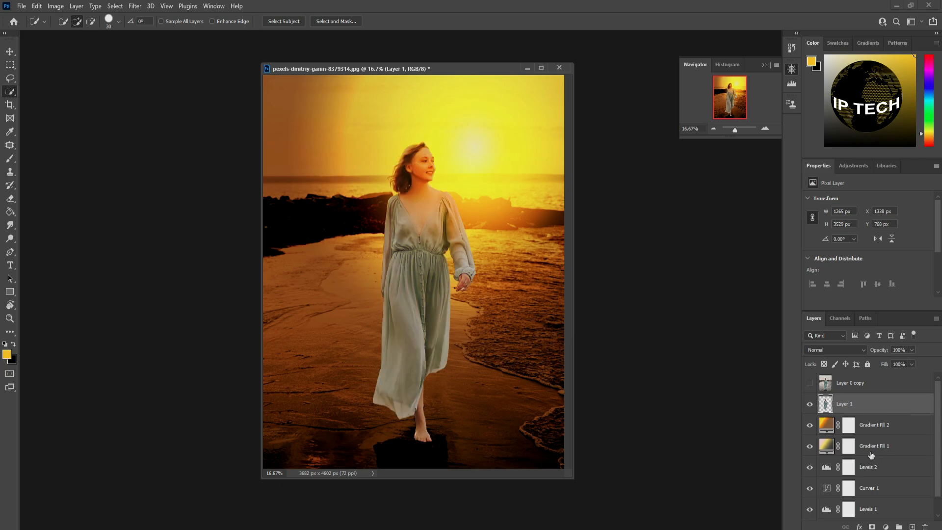
key(ctrl+bracketleft)
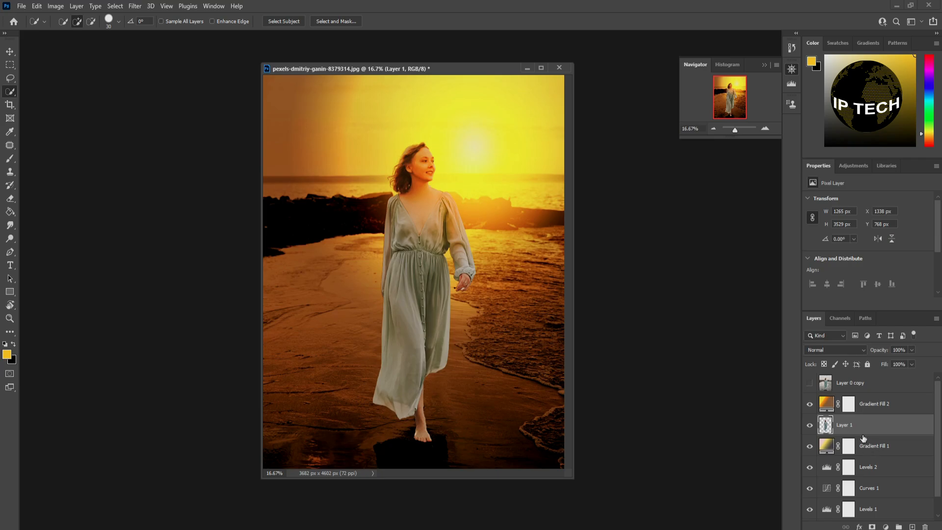
Try clipping the subject cutout to Gradient Fill 1, release it, and compare the cutout below and above the gradient fills.
alt+click(862, 430)
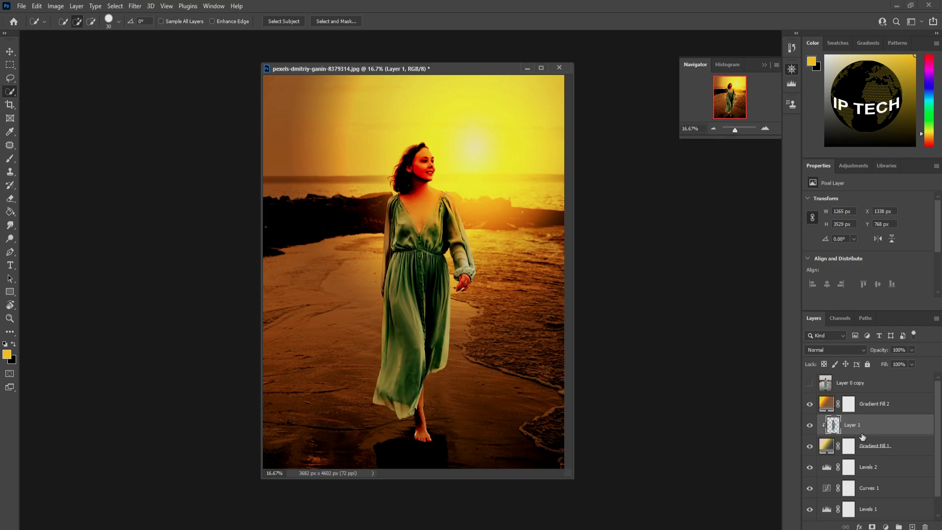
alt+click(863, 433)
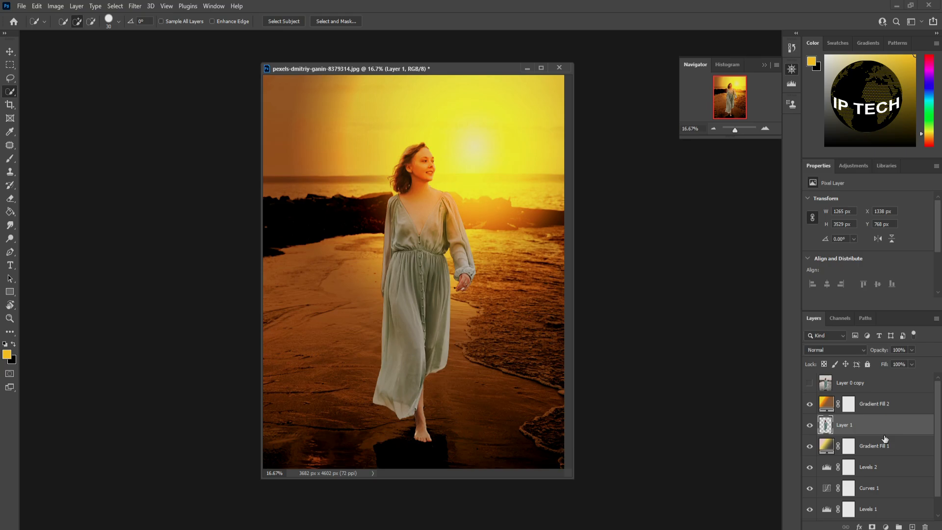
key(ctrl+bracketleft)
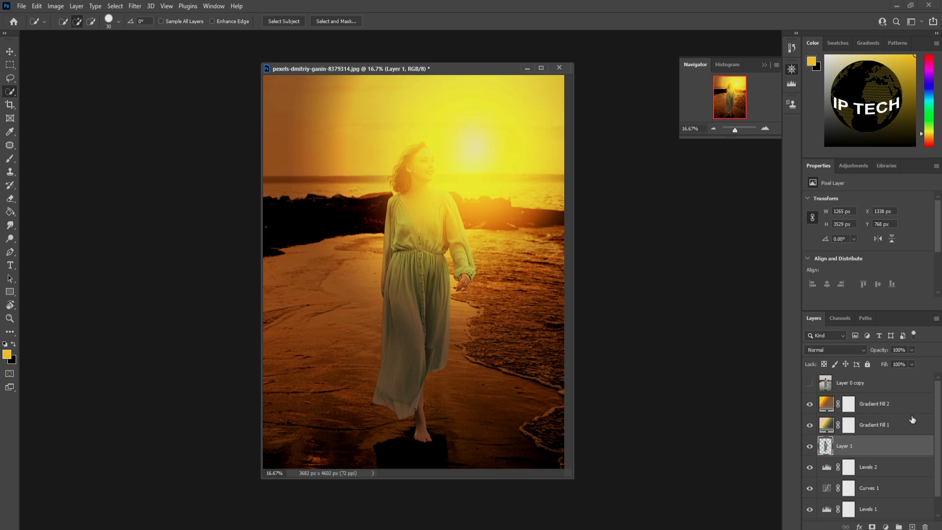
key(ctrl+bracketright)
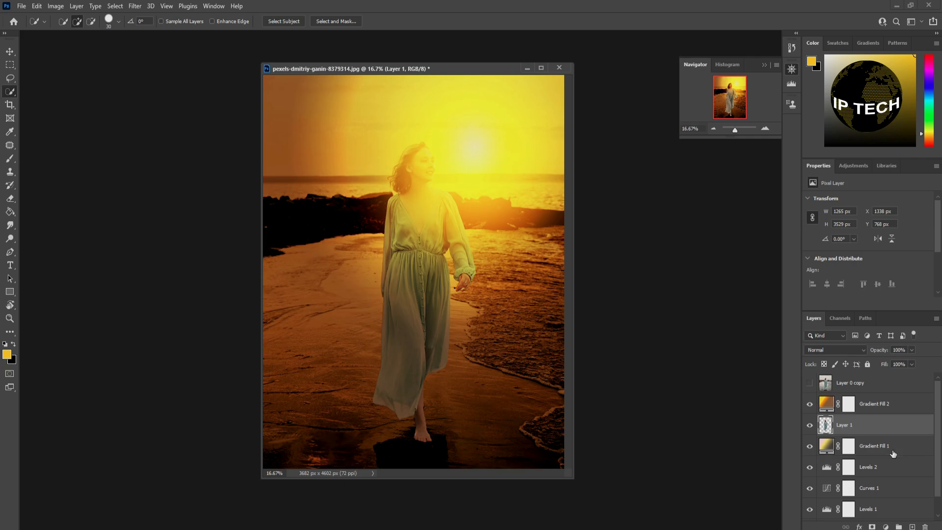
key(ctrl+bracketleft)
key(ctrl+bracketright)
key(ctrl+bracketright)
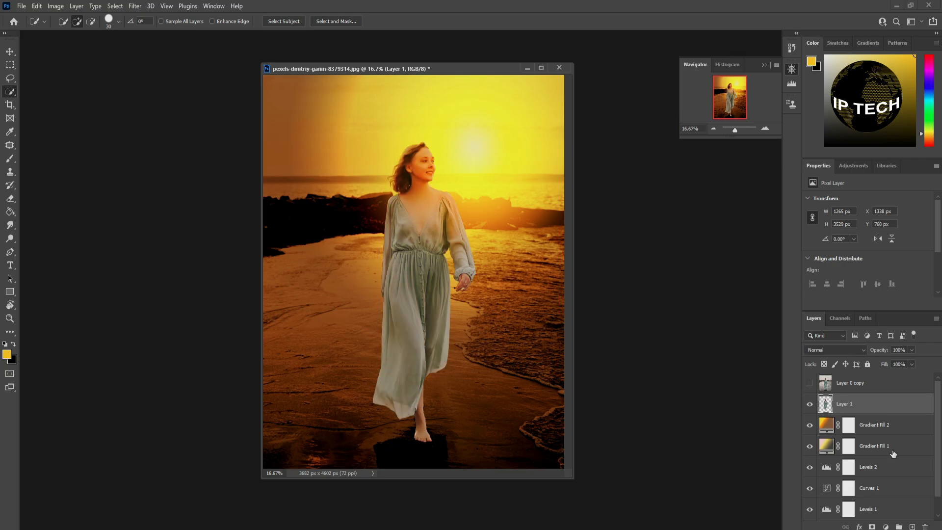
key(ctrl+bracketleft)
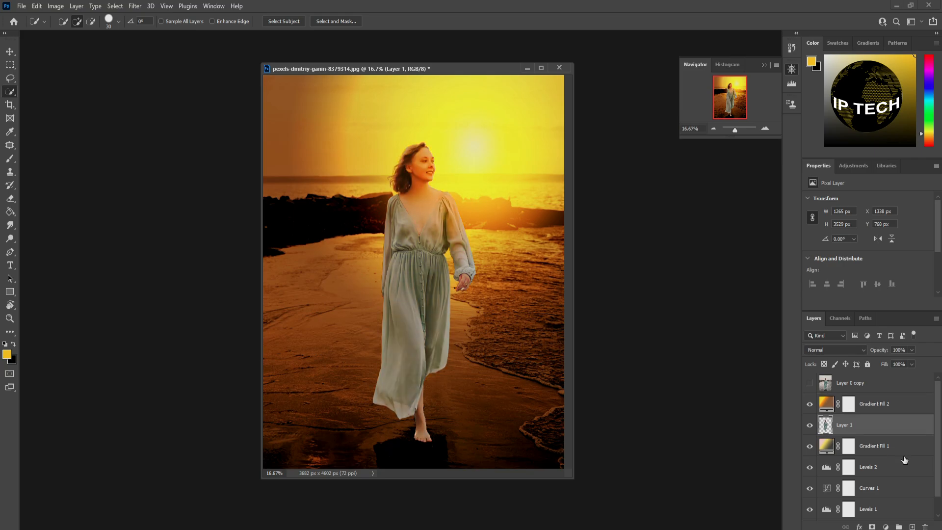
Add a Levels adjustment clipped to the subject cutout with input levels of 12, 0.75 and 235.
click(886, 527)
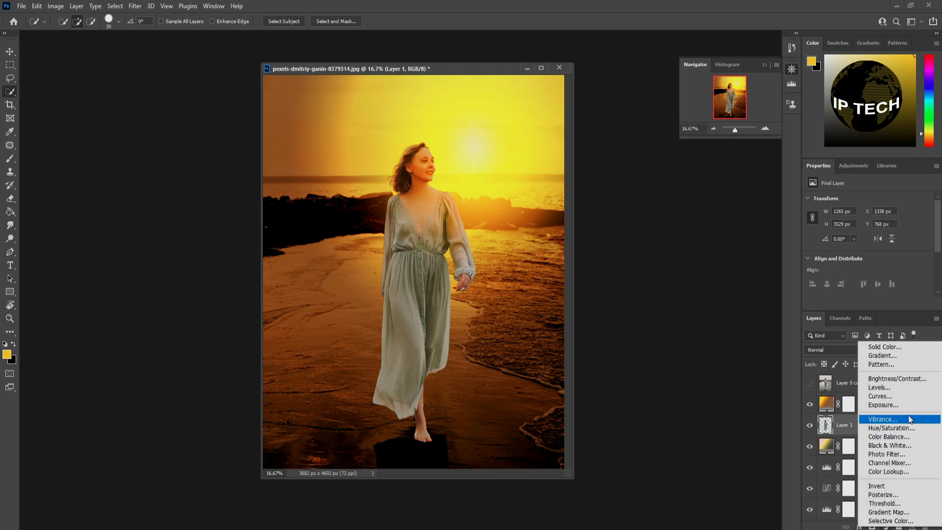
click(906, 389)
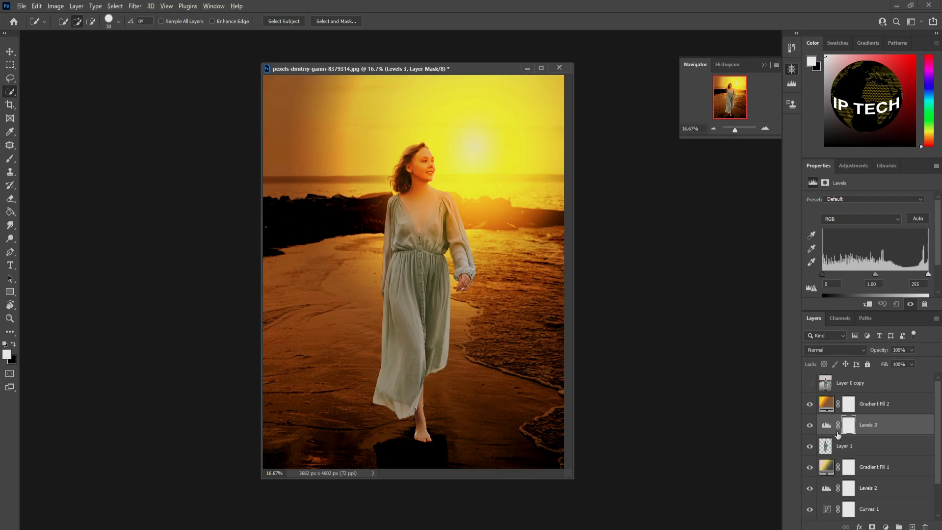
alt+click(837, 432)
drag(824, 275, 902, 275)
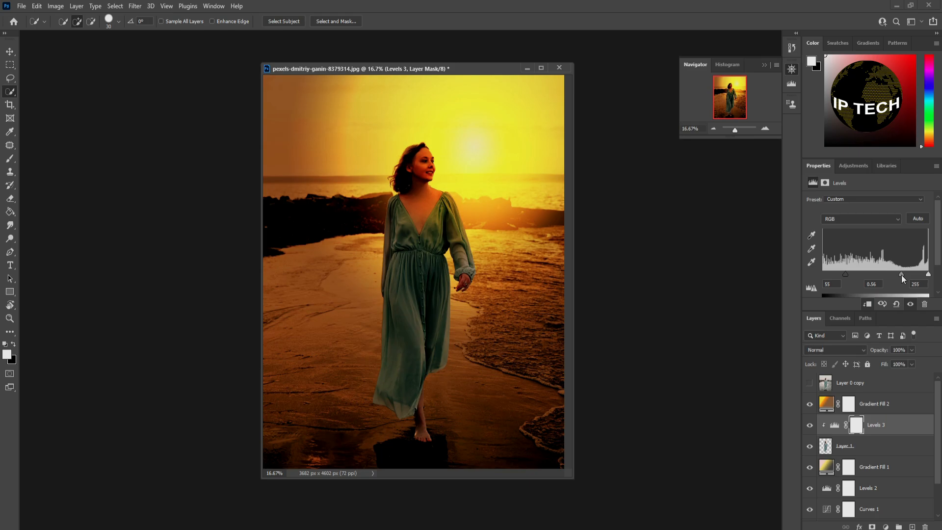
drag(846, 274, 827, 274)
drag(896, 274, 920, 273)
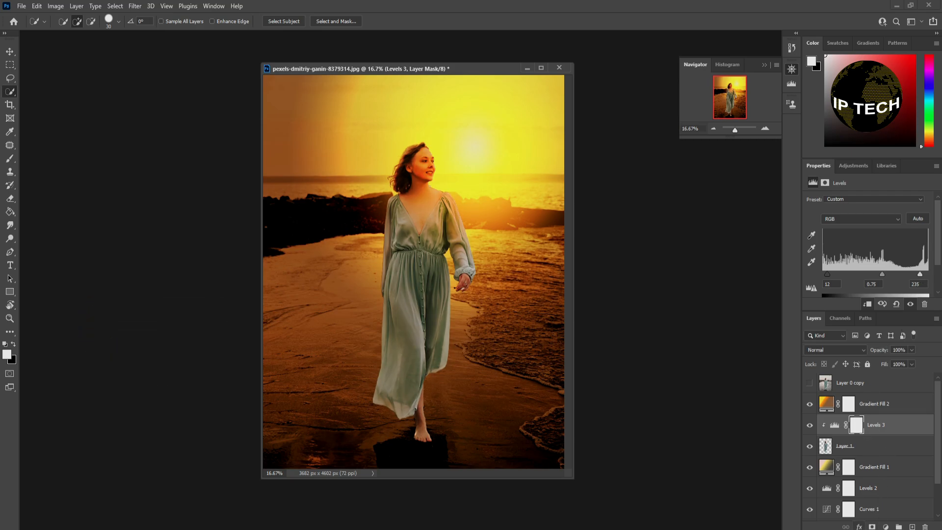
Add a Curves adjustment clipped to the subject cutout above Levels 3 and pull its upper midtones down to darken the subject.
click(887, 526)
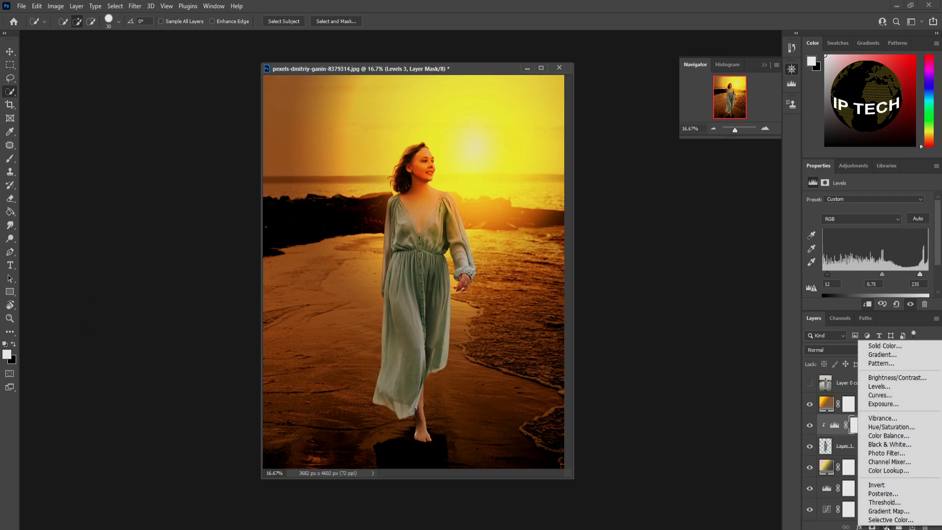
click(906, 398)
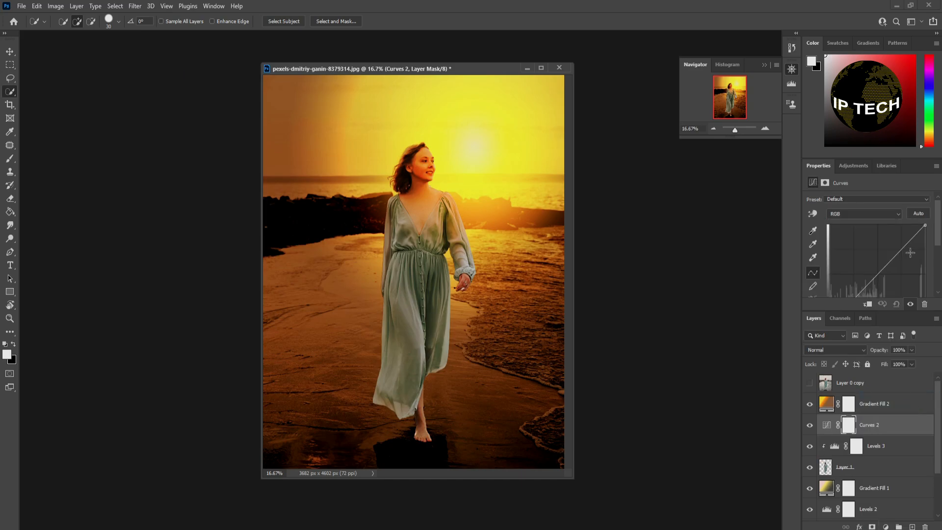
mouse_move(897, 254)
mouse_down()
mouse_move(897, 243)
mouse_move(900, 253)
mouse_up()
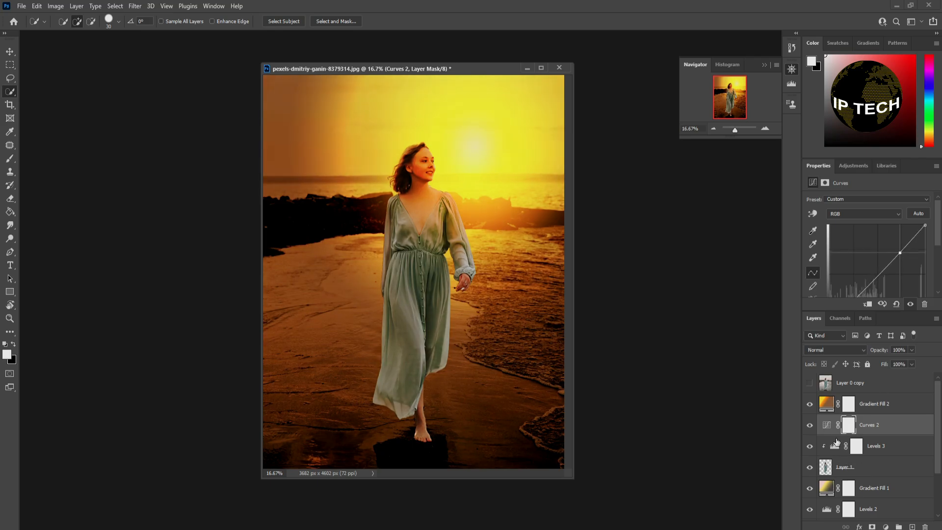
alt+click(836, 433)
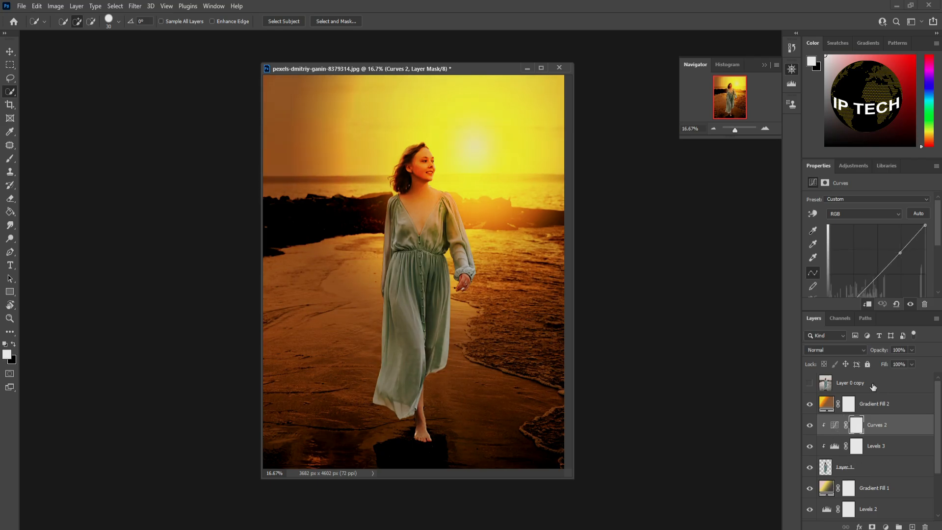
drag(900, 253, 906, 259)
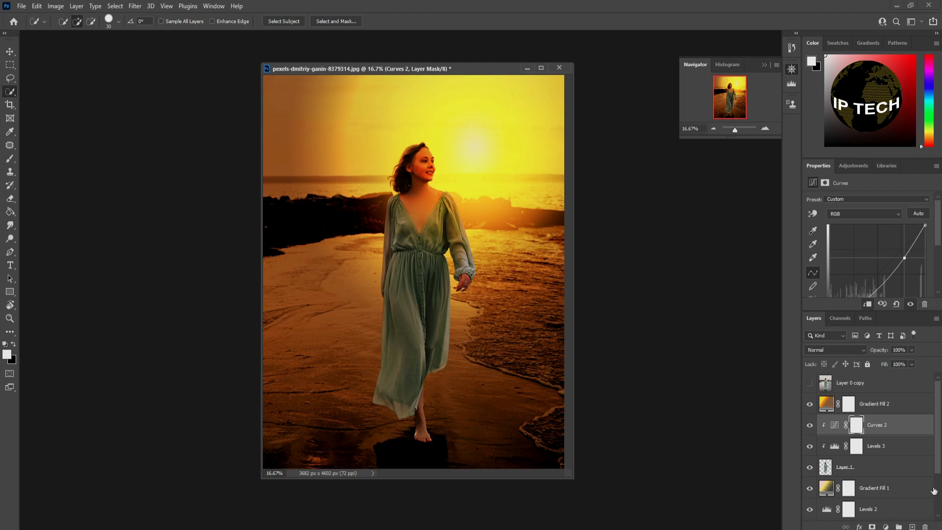
Group all the layers from Gradient Fill 2 down to Levels 1, leaving out Layer 0 copy and Layer 0.
scroll(883, 442, down, 2)
scroll(893, 427, up, 2)
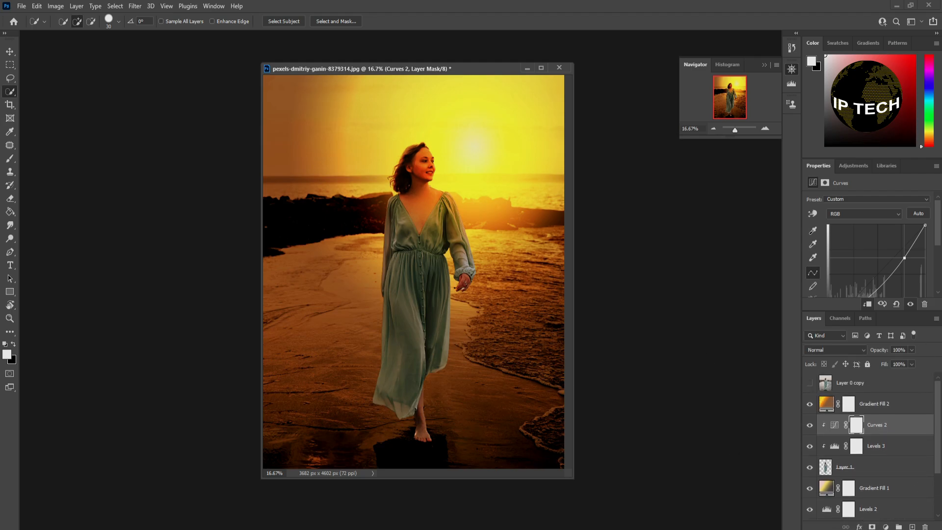
click(898, 408)
shift+click(900, 426)
shift+click(903, 447)
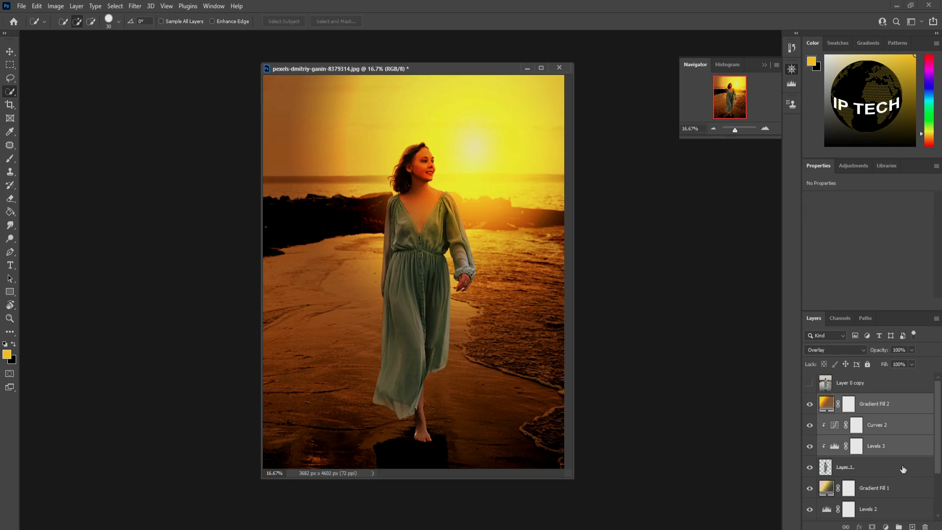
ctrl+click(903, 473)
scroll(903, 475, down, 1)
ctrl+click(916, 449)
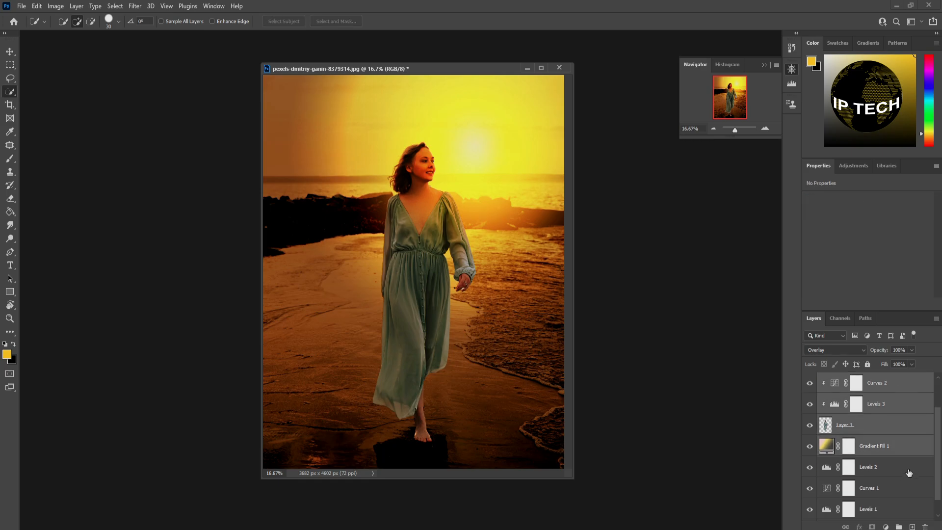
ctrl+click(909, 472)
ctrl+click(910, 487)
scroll(910, 487, down, 1)
ctrl+click(909, 489)
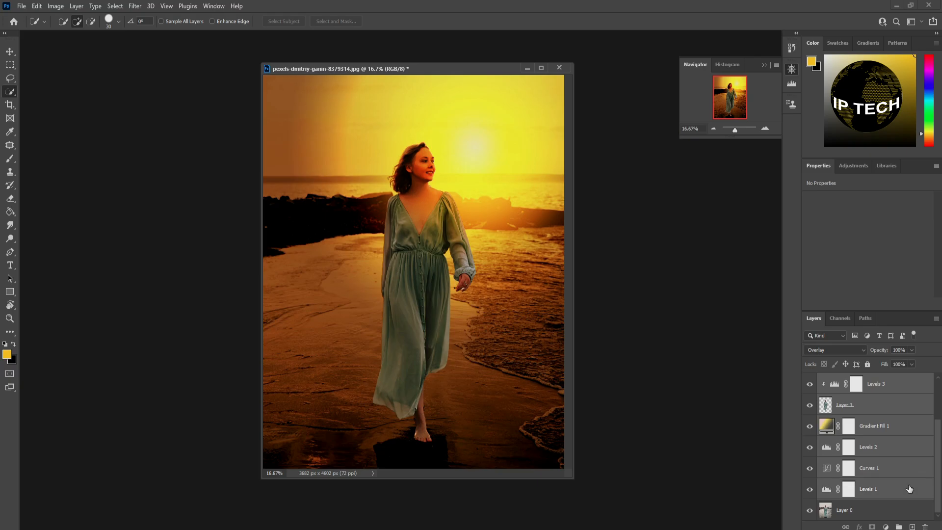
key(ctrl+g)
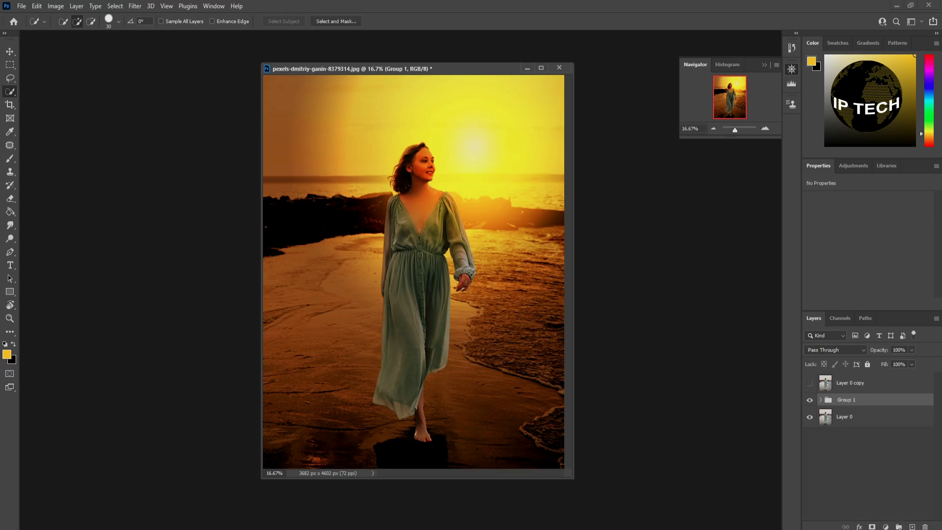
Toggle the visibility of Layer 0 copy repeatedly to compare the original photo with the sunset edit.
click(809, 387)
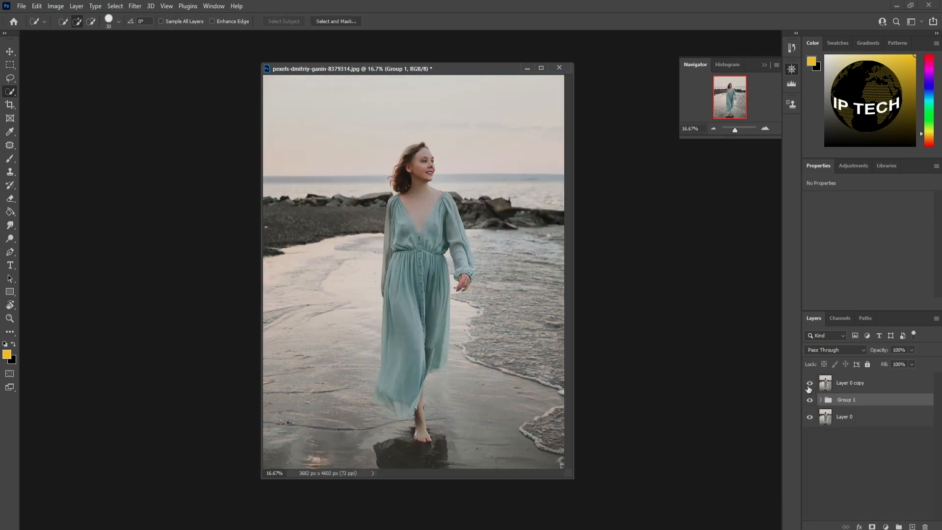
click(809, 387)
click(809, 387)
click(809, 387)
click(810, 387)
click(810, 387)
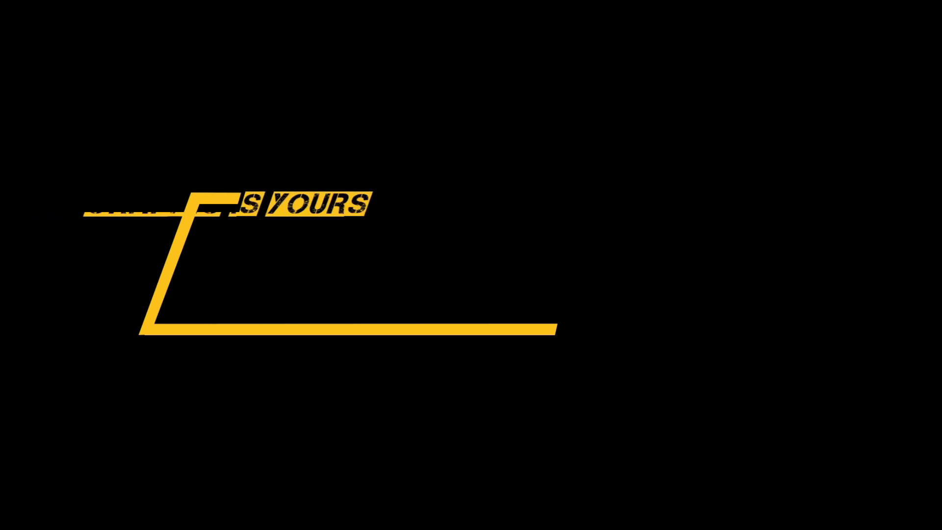